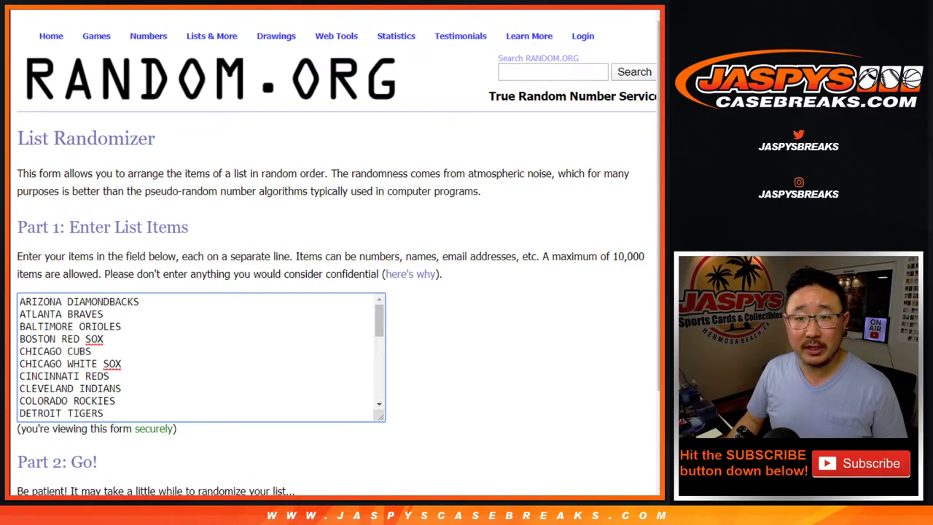
Roll two virtual dice in the Dice Roller to decide how many times to randomize the lists
key("ctrl+Tab")
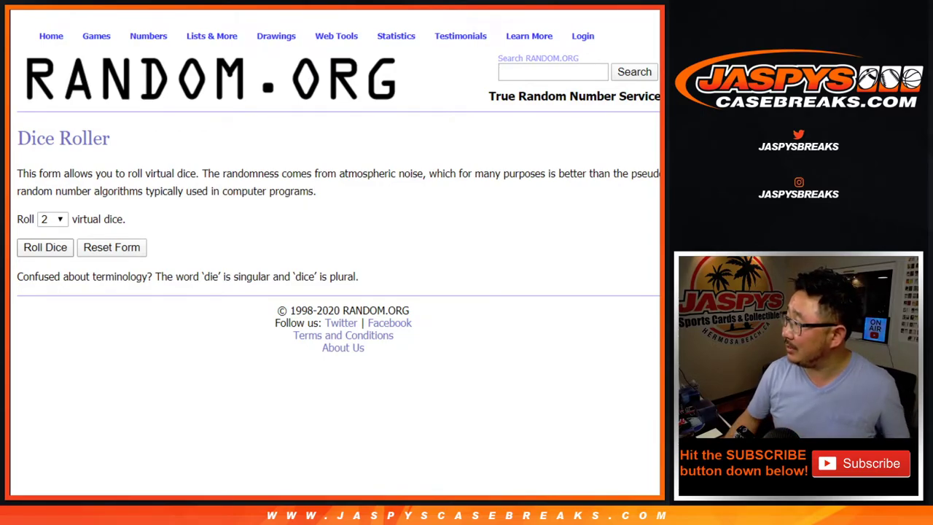
left_click(44, 247)
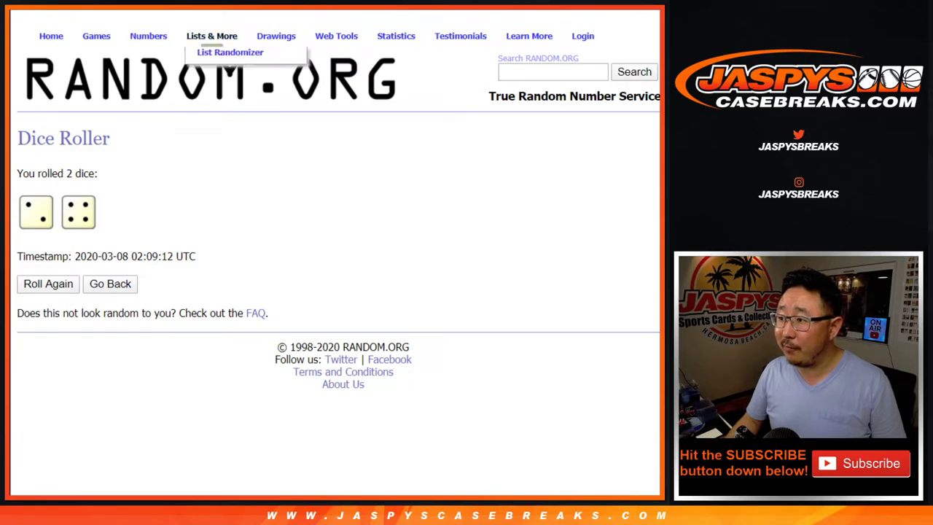
Randomize the list of participant names five times in the List Randomizer
key("ctrl+Tab")
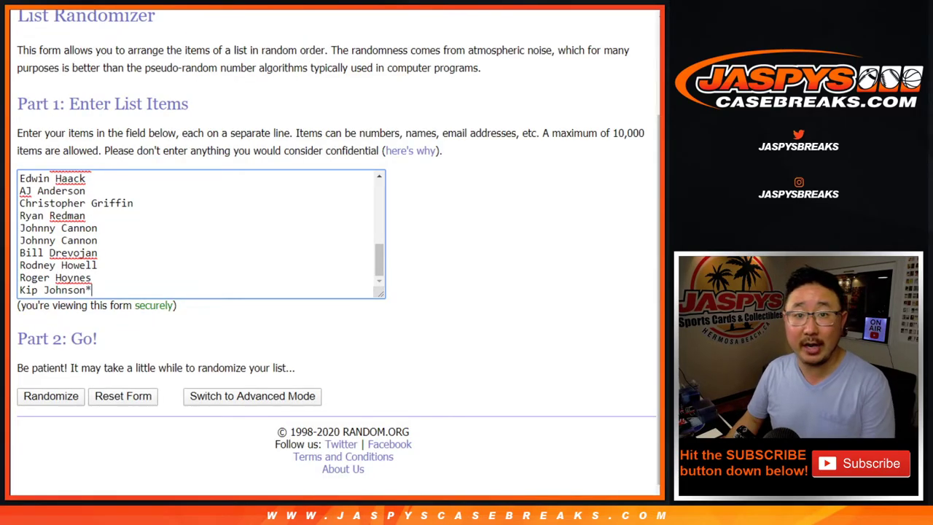
key("Tab")
key("Return")
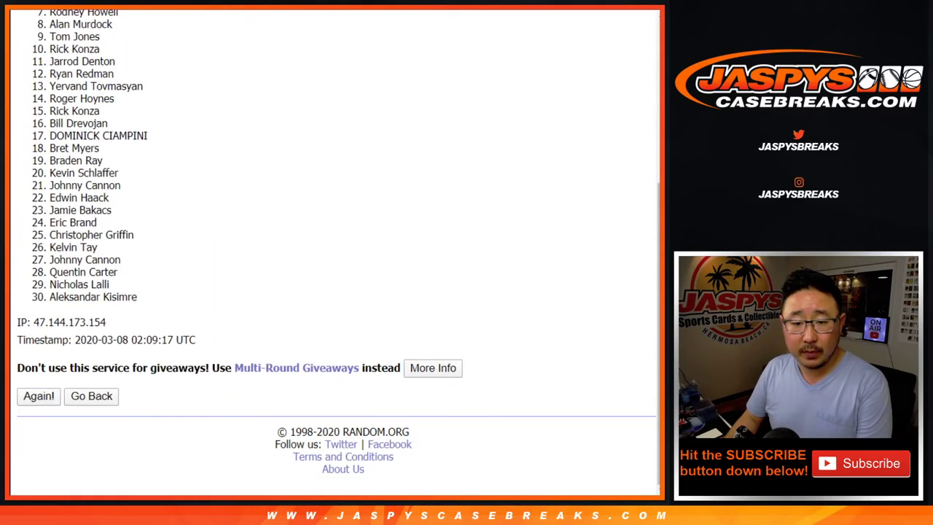
key("Return")
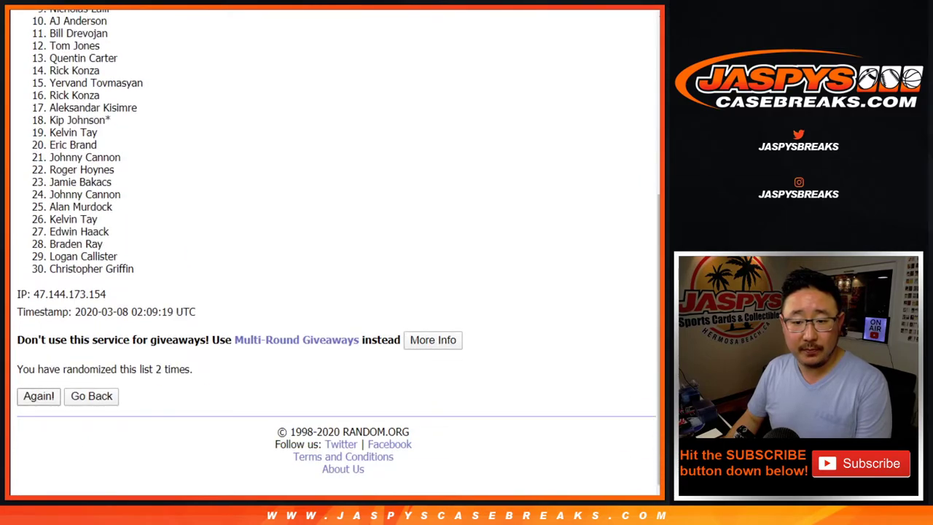
key("Return")
key("Return")
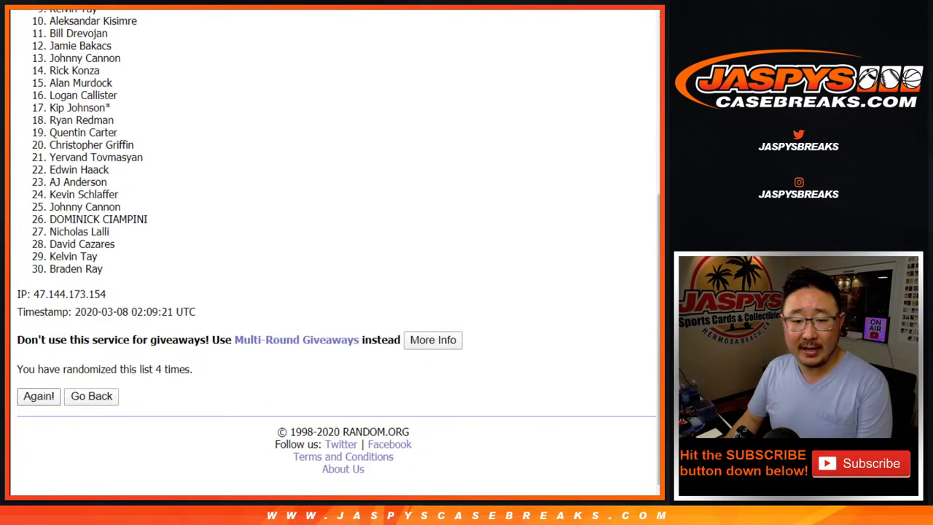
key("Return")
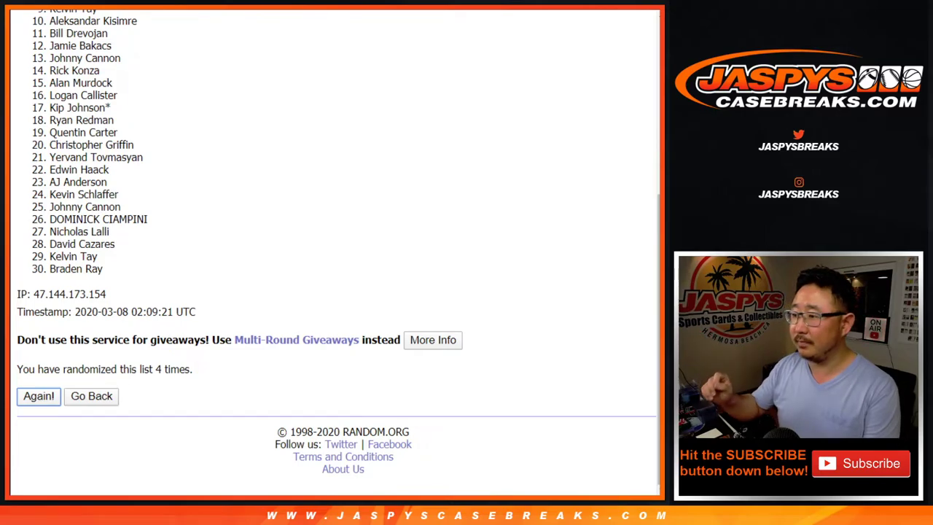
key("Return")
scroll(336, 255, "down", 4)
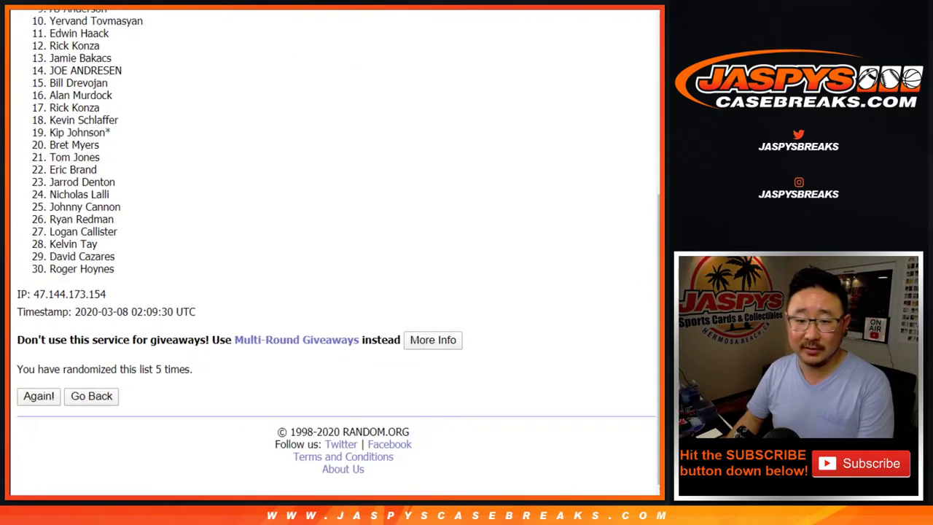
Recheck the dice roll, and randomize the participant names a sixth time
key("ctrl+Tab")
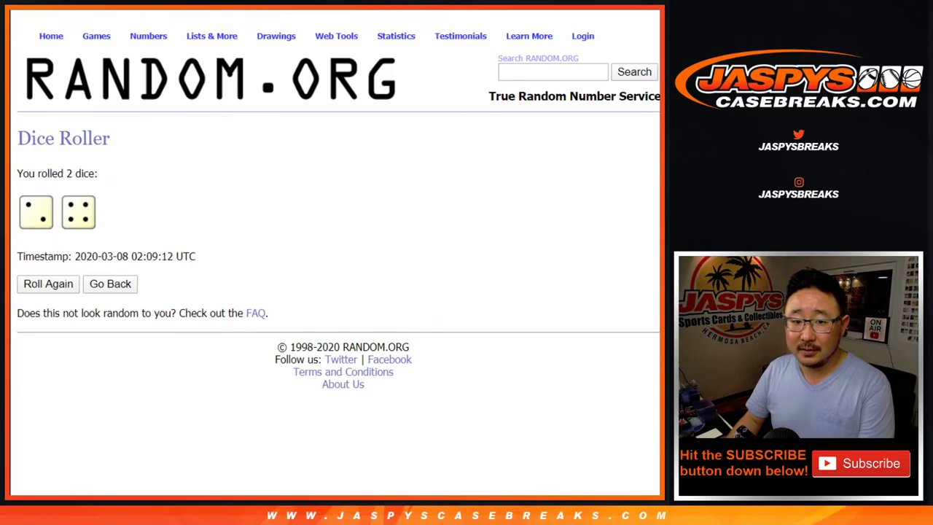
key("ctrl+Tab")
left_click(39, 396)
scroll(335, 255, "down", 4)
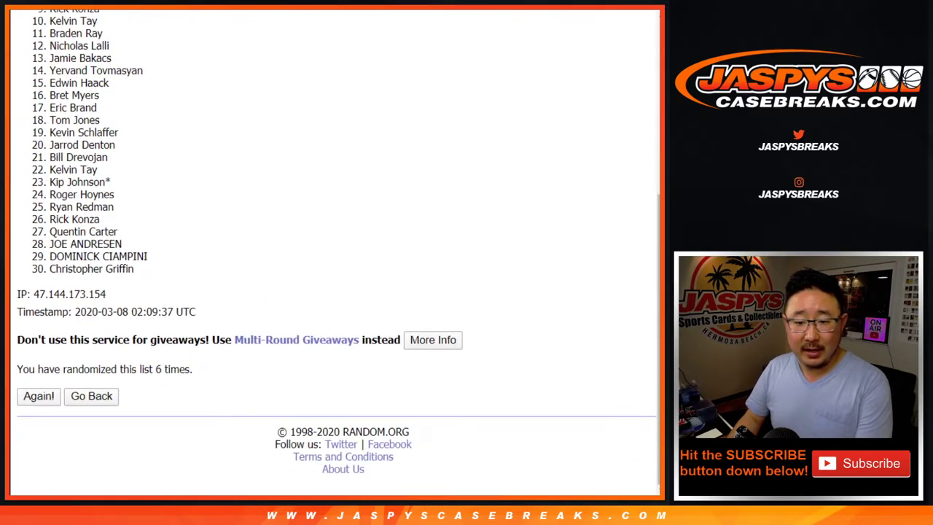
Copy all 30 randomized participant names into column A of the baseball mixer spreadsheet, starting at A1
scroll(335, 255, "up", 4)
left_click_drag(49, 197, 135, 270)
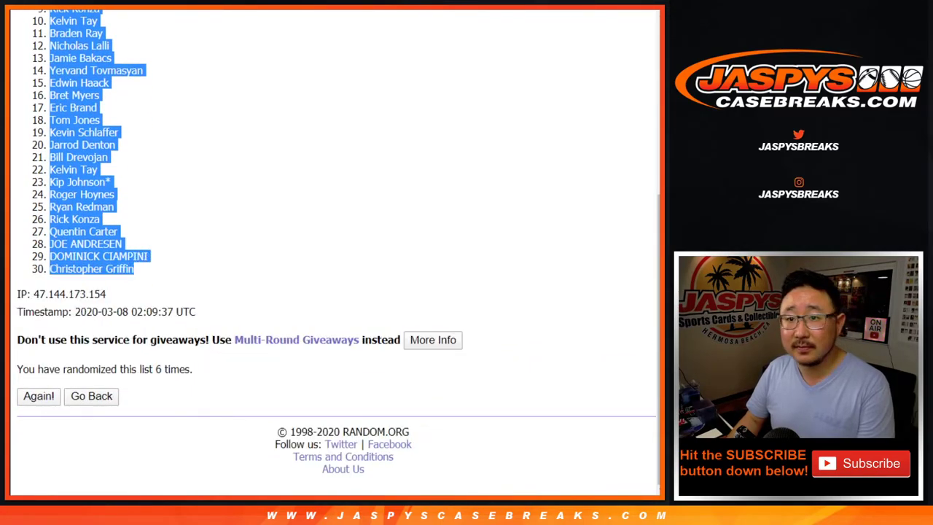
key("ctrl+Tab")
right_click(89, 117)
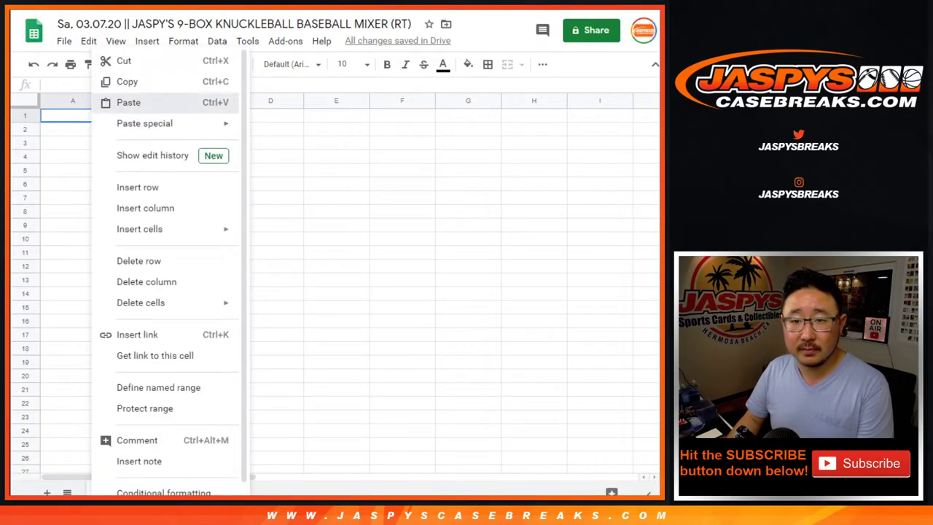
left_click(124, 100)
Randomize the list of 30 baseball teams until it has been shuffled six times
key("ctrl+Tab")
key("ctrl+Tab")
scroll(338, 253, "down", 1)
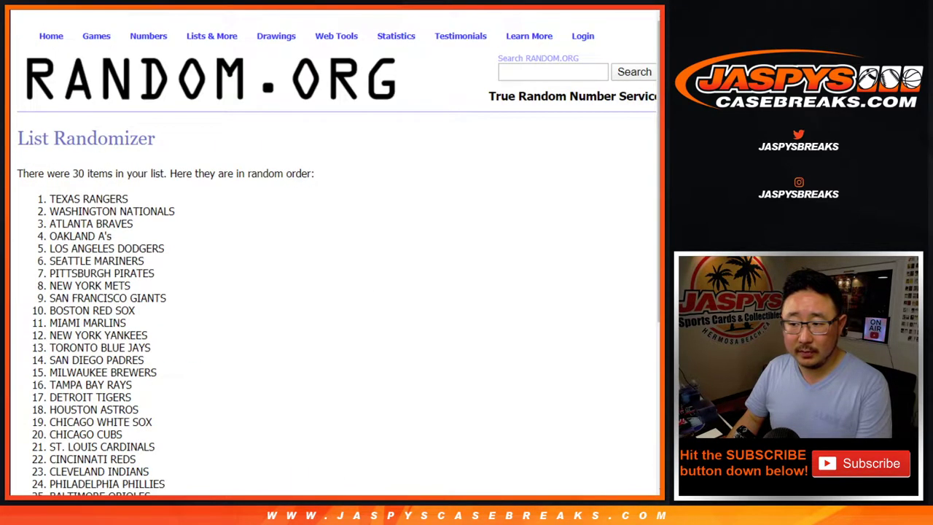
scroll(338, 248, "down", 3)
left_click(38, 396)
scroll(338, 248, "down", 4)
left_click(38, 396)
scroll(338, 248, "down", 4)
left_click(38, 396)
scroll(338, 248, "down", 4)
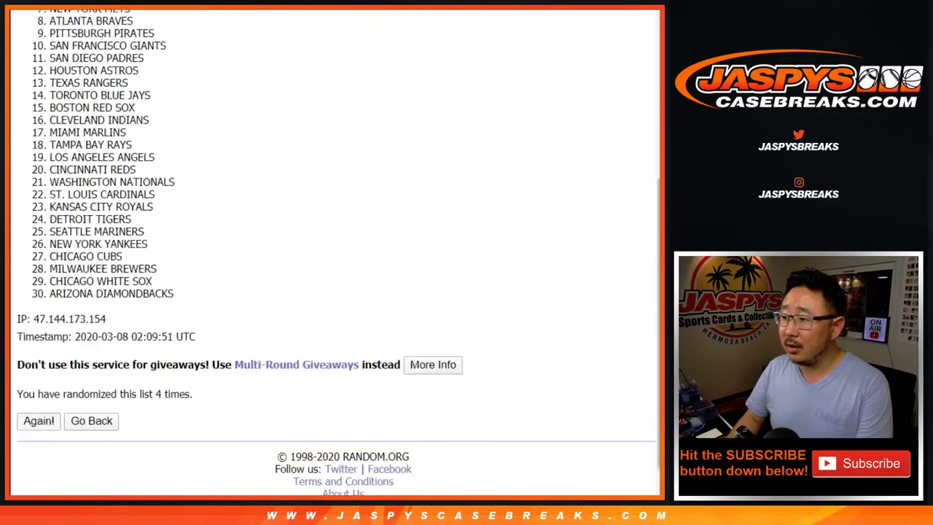
left_click(38, 396)
left_click(38, 395)
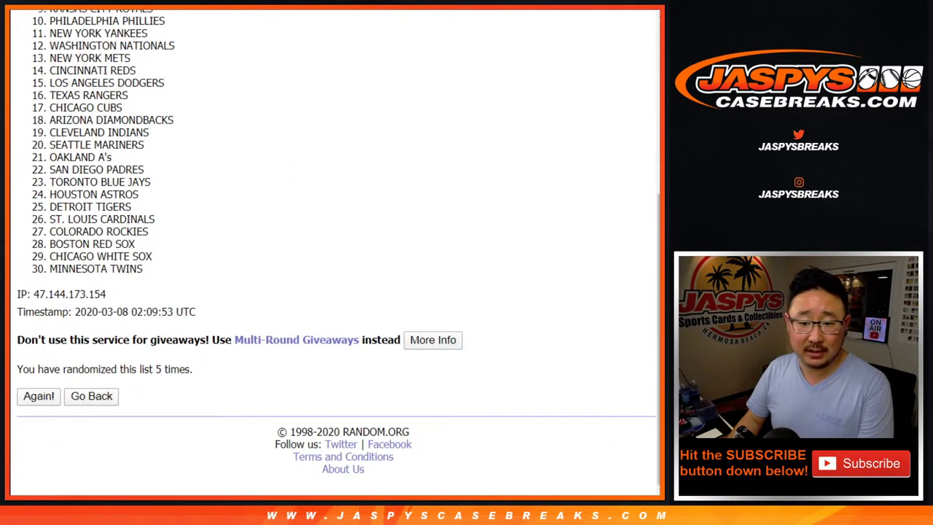
scroll(338, 247, "down", 4)
Copy all 30 randomized team names into column B of the spreadsheet, starting at B1
scroll(338, 248, "up", 4)
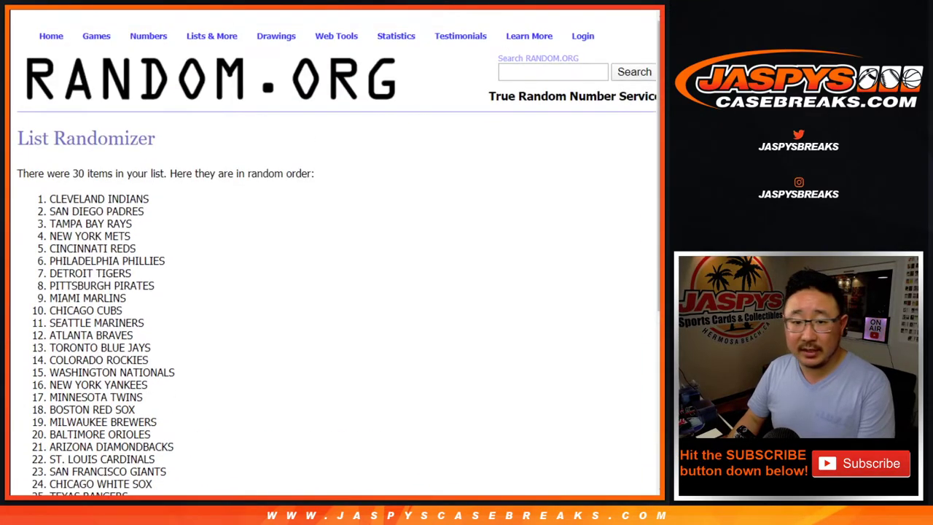
left_click_drag(50, 197, 153, 269)
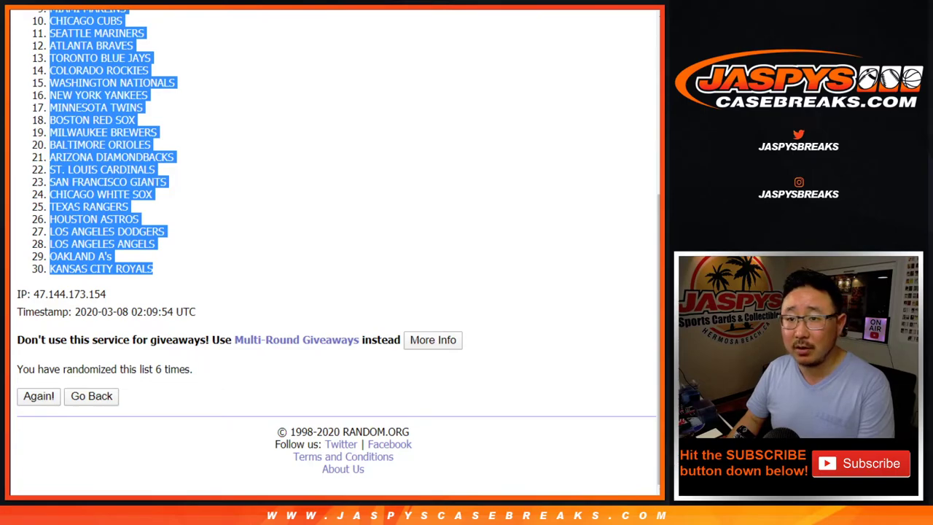
key("alt+Tab")
left_click(140, 116)
right_click(142, 115)
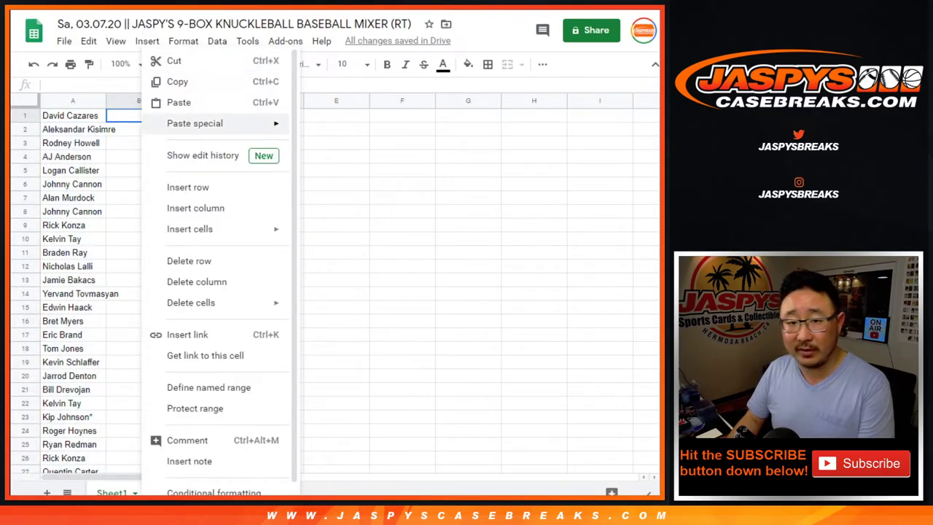
left_click(178, 102)
Format all cells of the sheet in the Nunito font at size 12
key("ctrl+a")
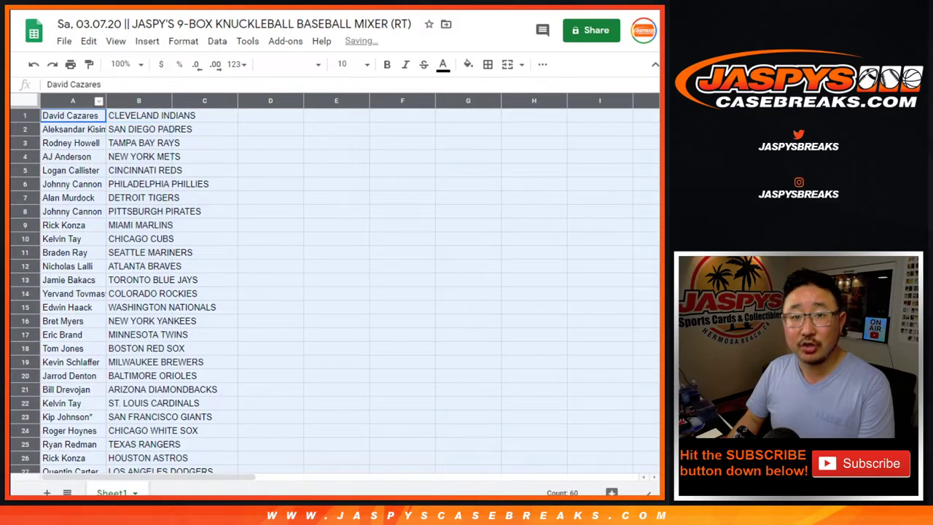
left_click(288, 64)
left_click(297, 192)
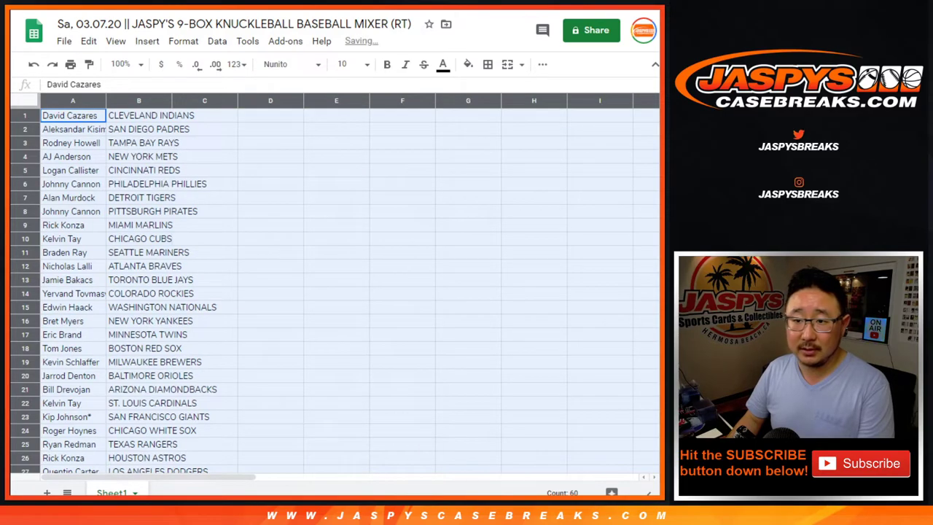
left_click(357, 64)
left_click(346, 212)
Zoom the sheet to 125% and fit the widths of columns A and B to their contents
left_click(121, 64)
left_click(125, 171)
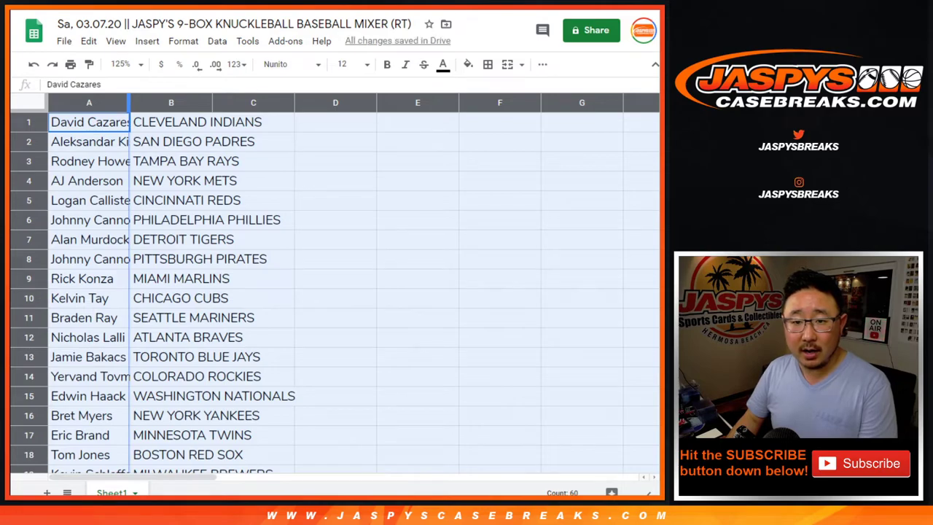
double_click(129, 103)
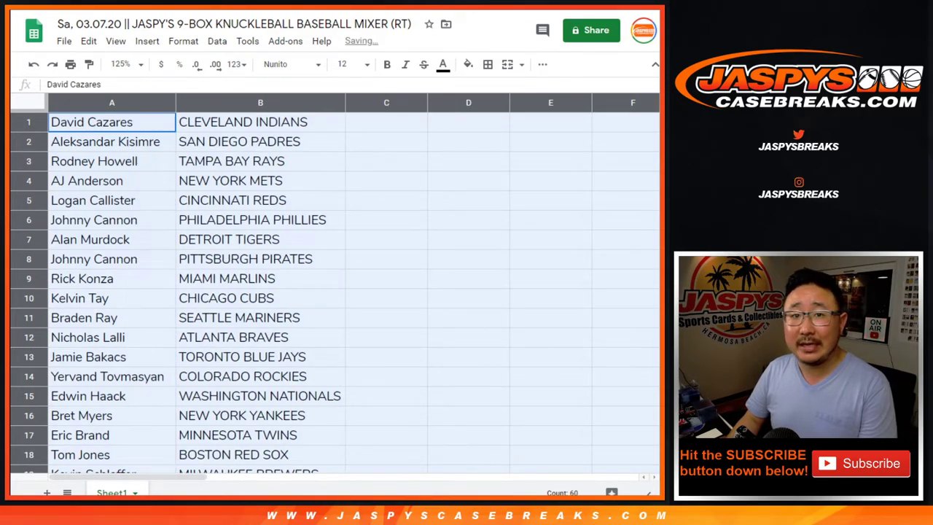
Go through the participant and team pairings one row at a time, from row 2 to row 30
left_click(29, 142)
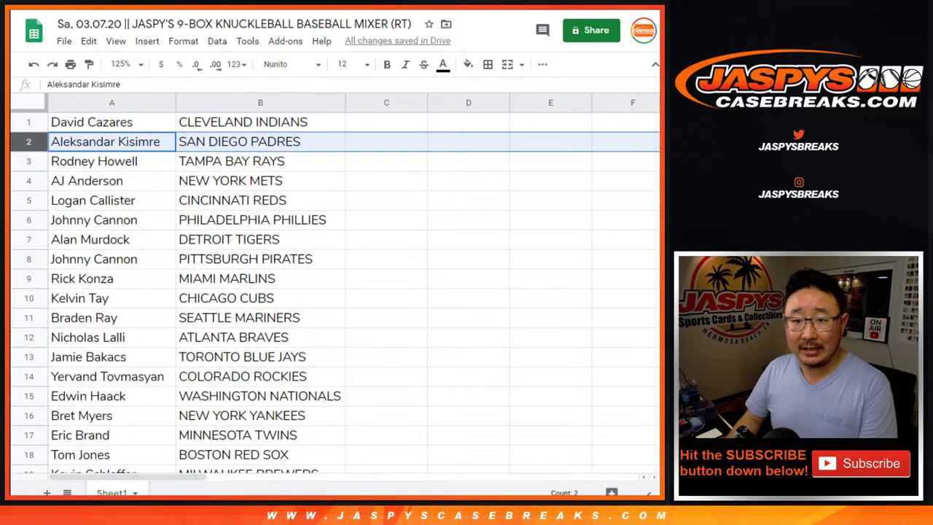
left_click(28, 161)
left_click(29, 181)
left_click(29, 200)
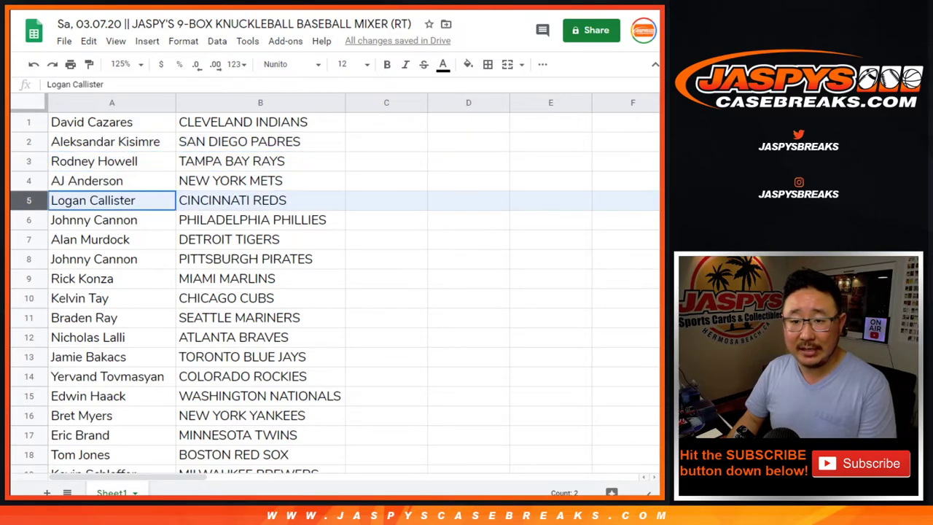
left_click(29, 220)
left_click(28, 240)
scroll(28, 240, "down", 2)
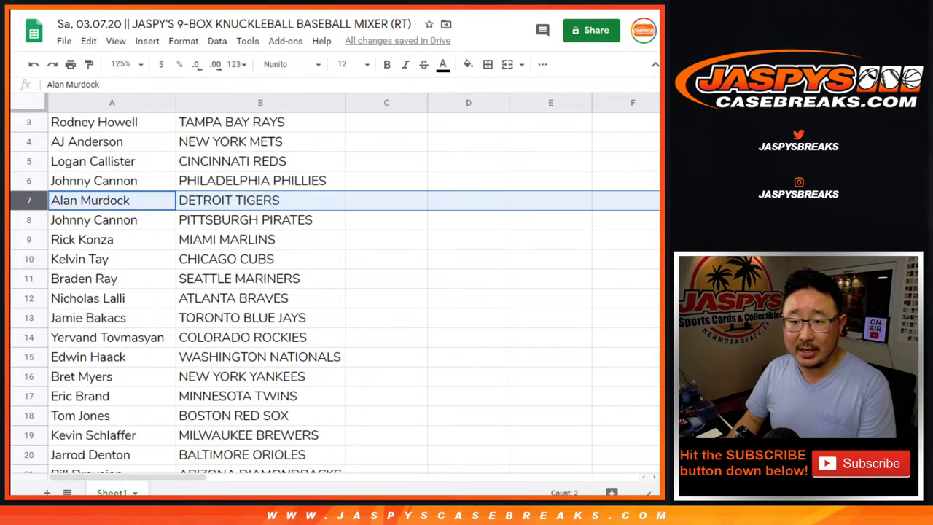
left_click(28, 161)
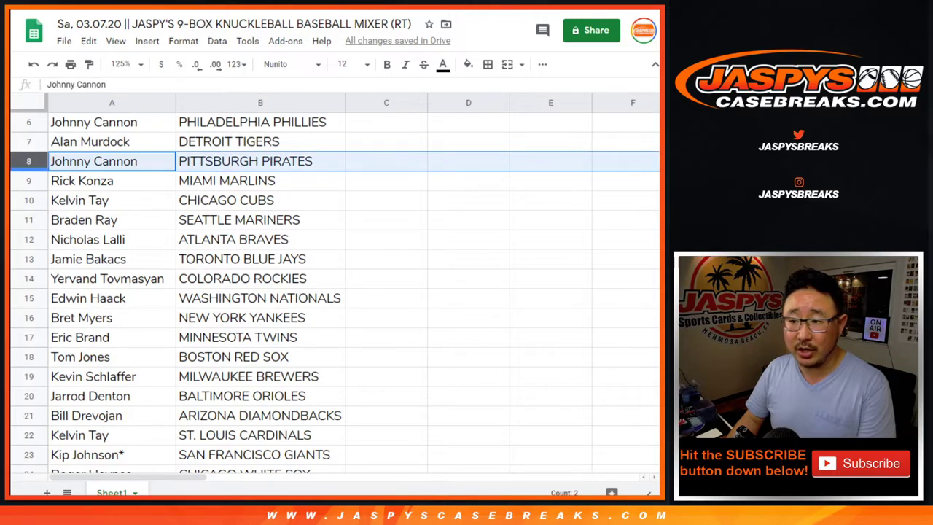
left_click(29, 181)
left_click(28, 201)
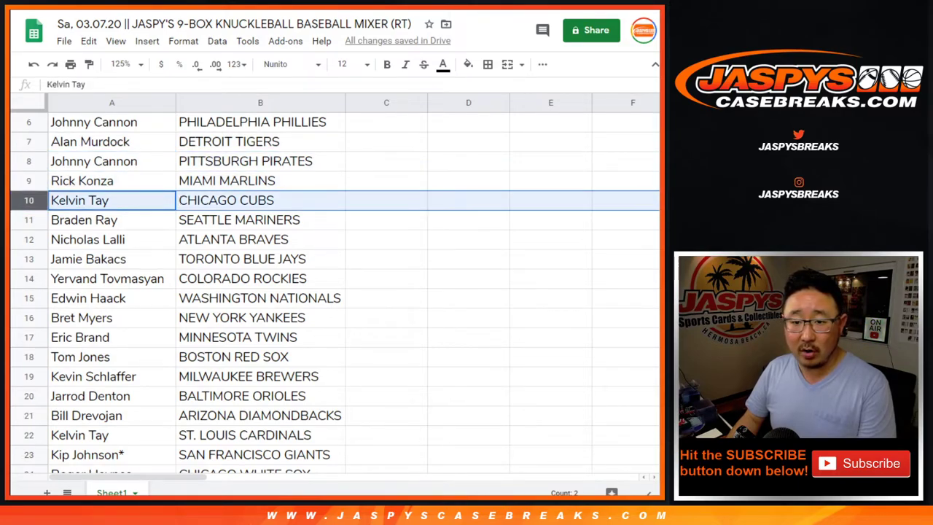
left_click(29, 220)
left_click(28, 240)
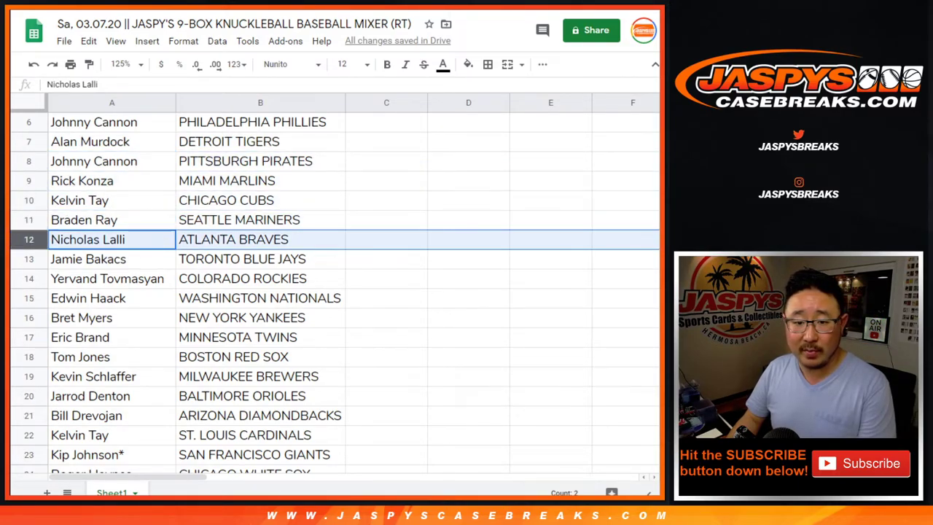
left_click(28, 259)
left_click(28, 279)
scroll(335, 295, "down", 2)
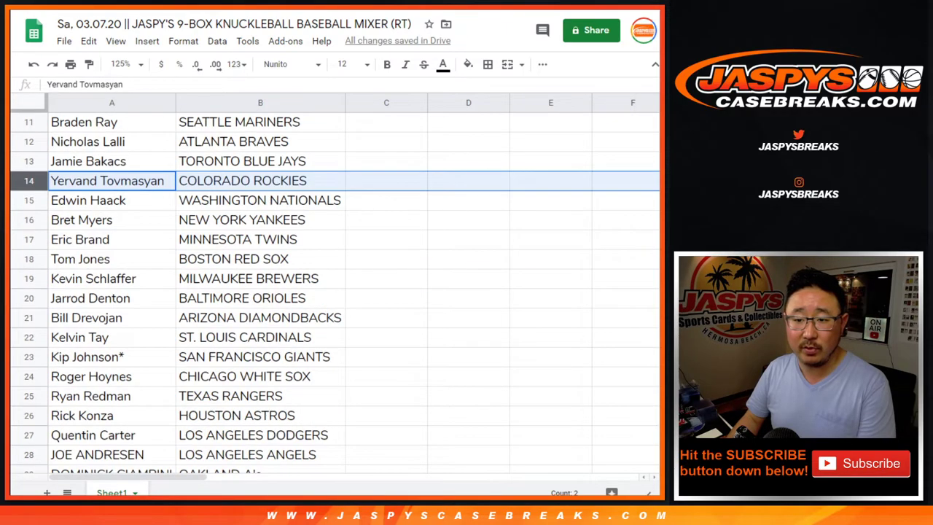
scroll(336, 296, "down", 1)
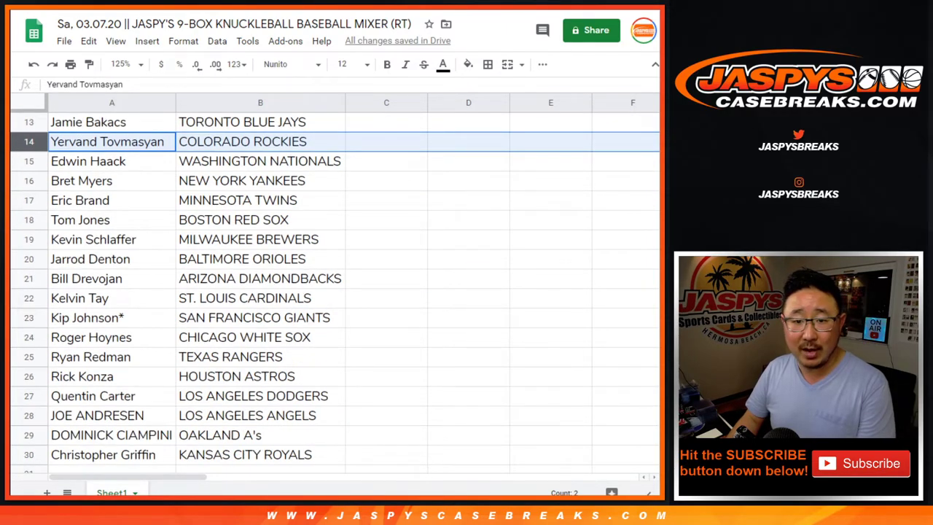
left_click(29, 161)
left_click(29, 181)
left_click(29, 200)
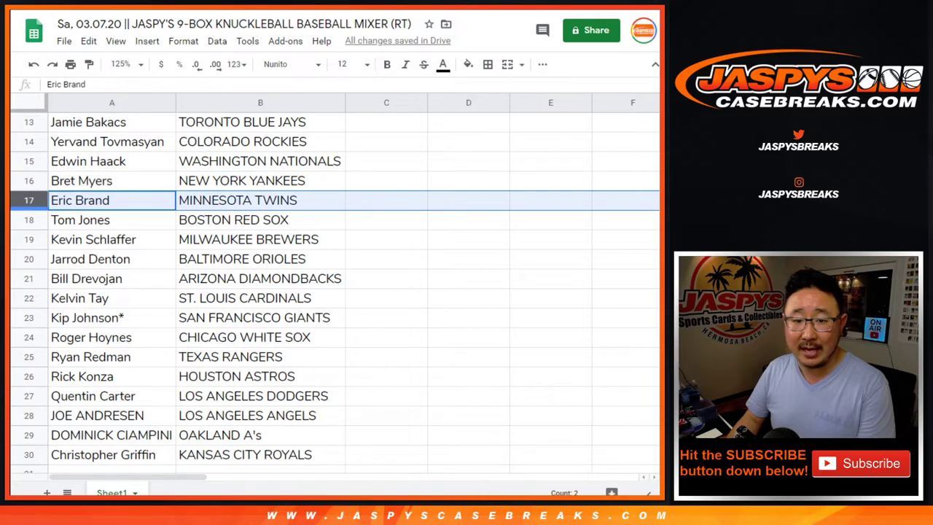
left_click(29, 220)
left_click(29, 239)
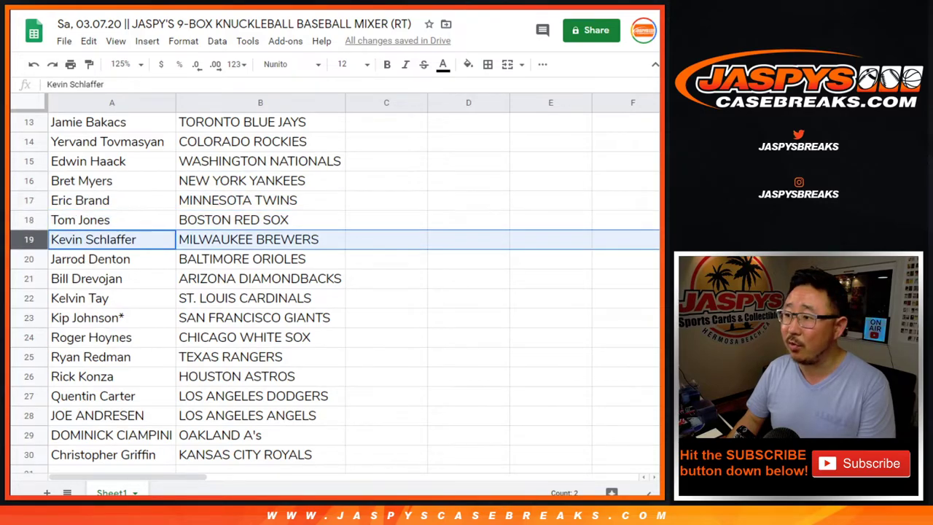
left_click(28, 259)
scroll(335, 292, "down", 2)
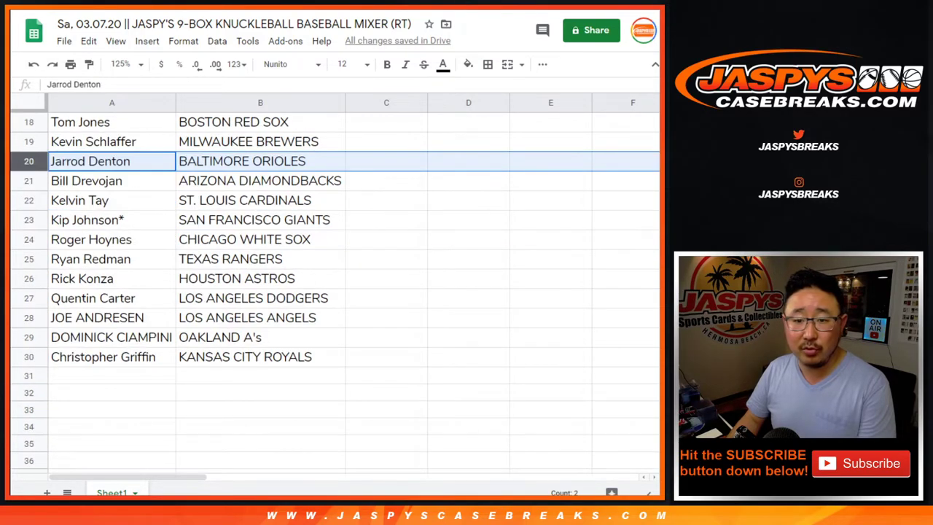
left_click(29, 182)
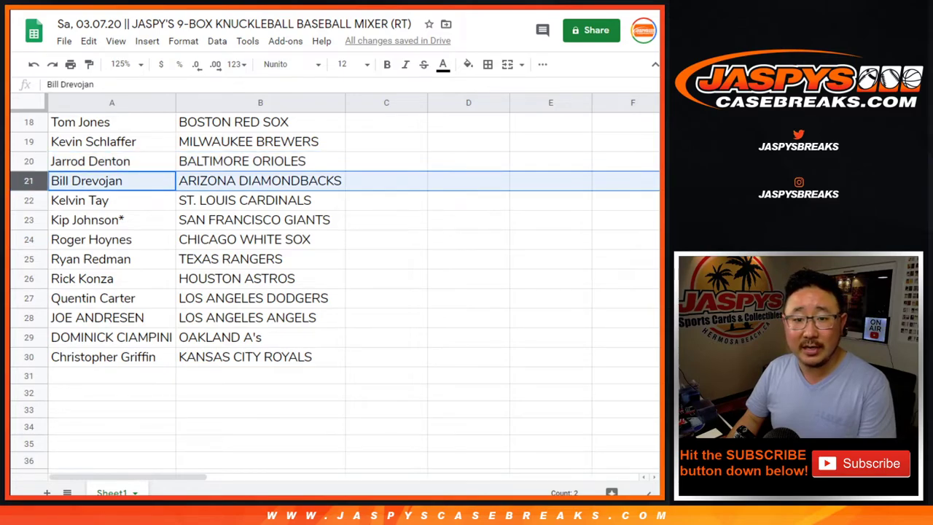
left_click(29, 201)
left_click(28, 219)
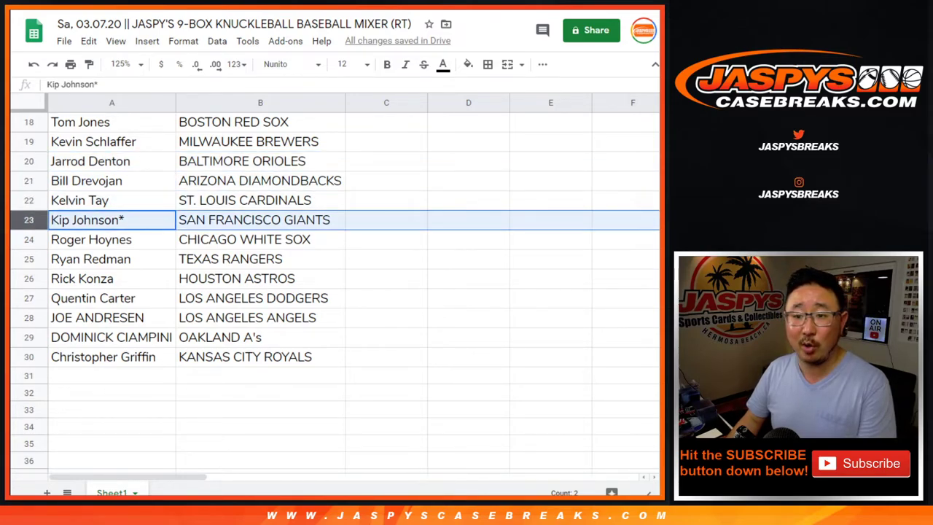
left_click(29, 239)
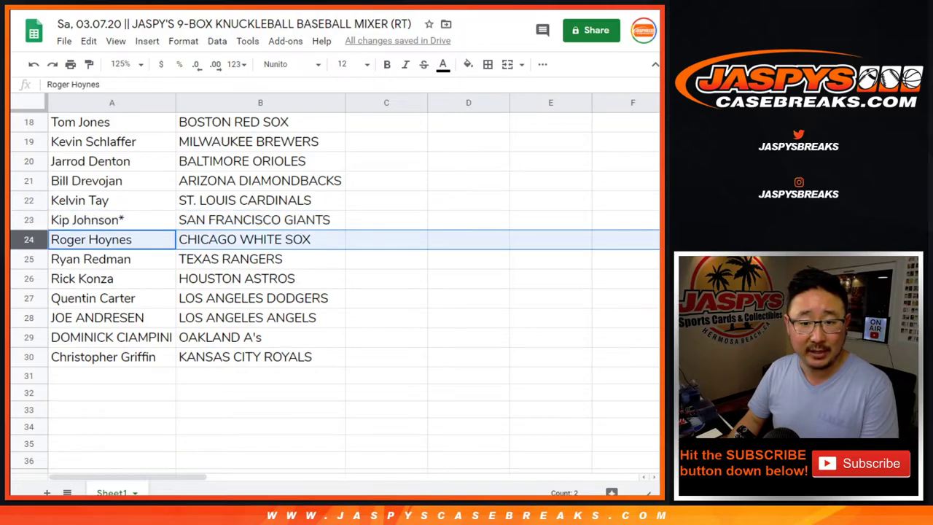
left_click(28, 258)
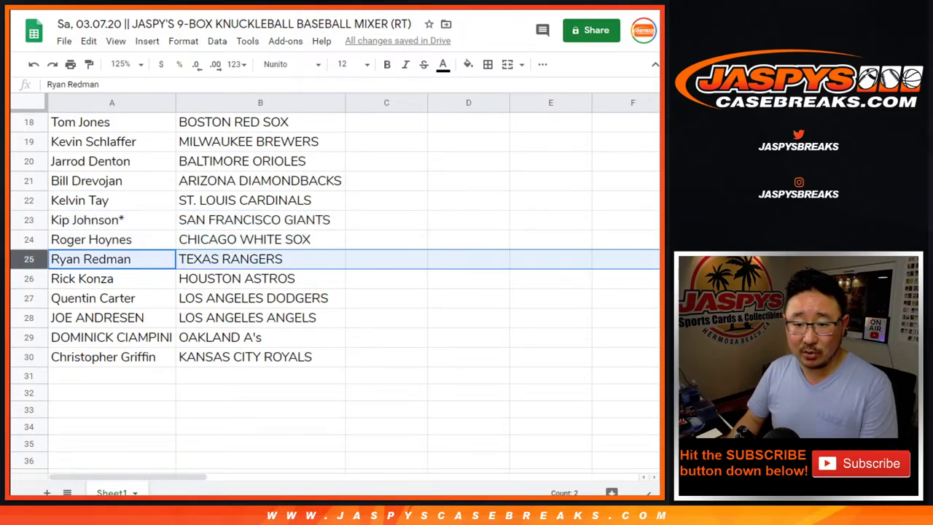
left_click(29, 278)
left_click(28, 298)
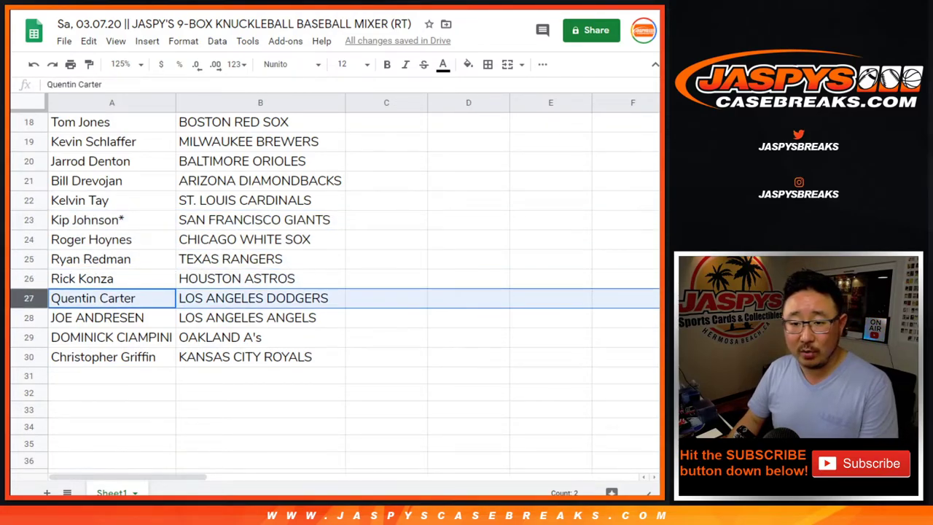
scroll(335, 292, "down", 1)
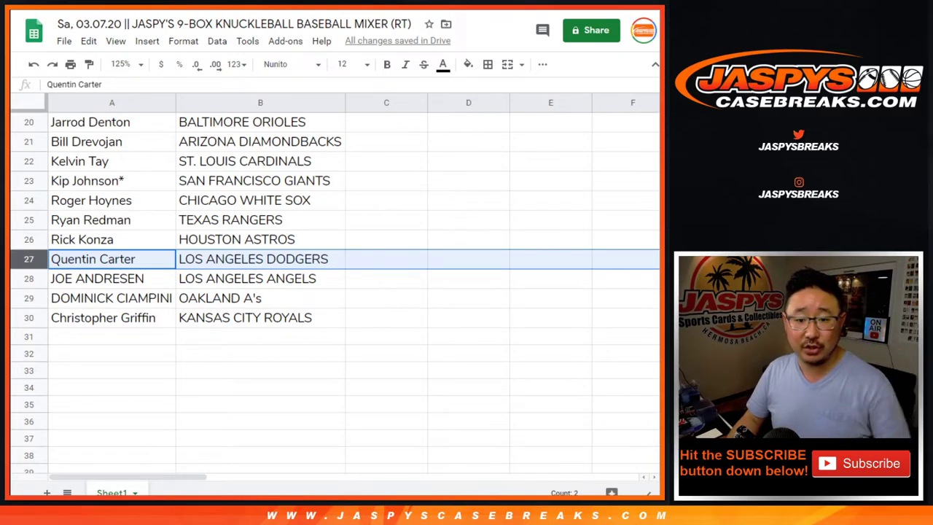
left_click(28, 278)
left_click(28, 298)
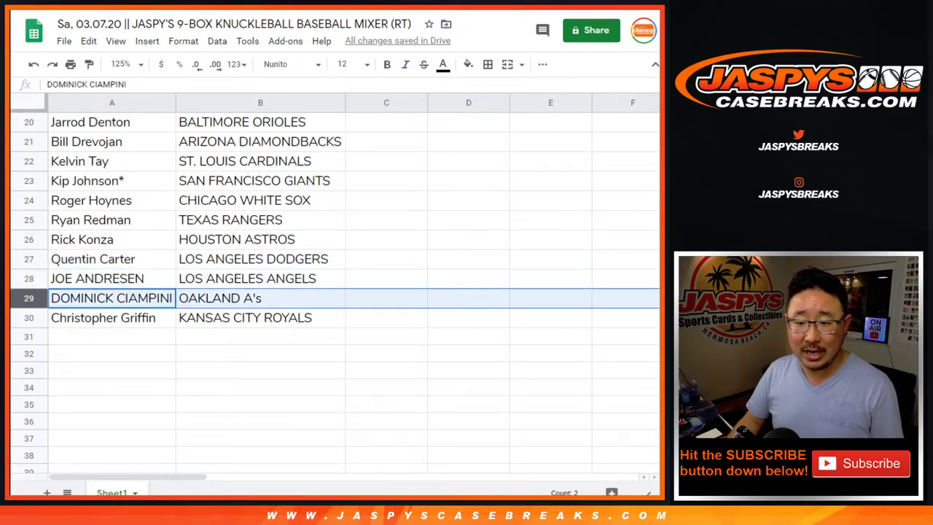
left_click(29, 318)
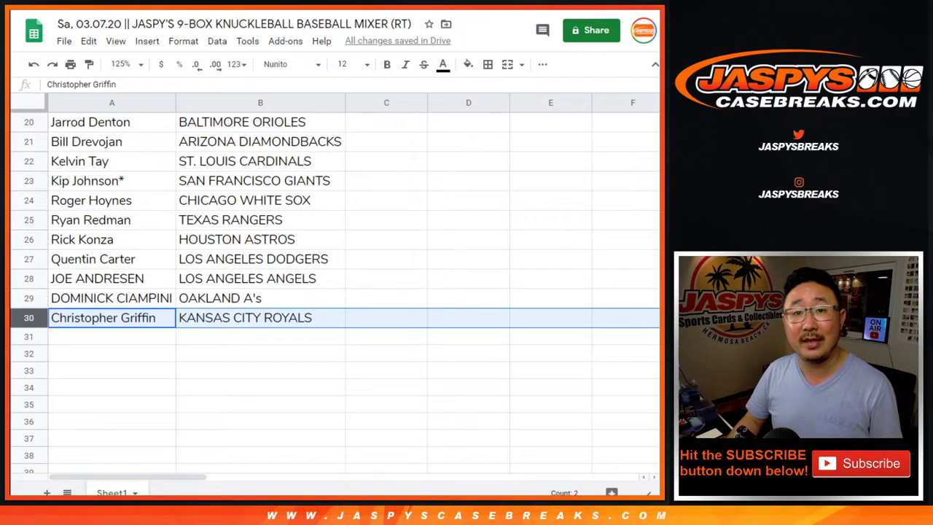
Zoom the sheet to 75% and sort it alphabetically by the team names in column B, A to Z
scroll(335, 292, "up", 6)
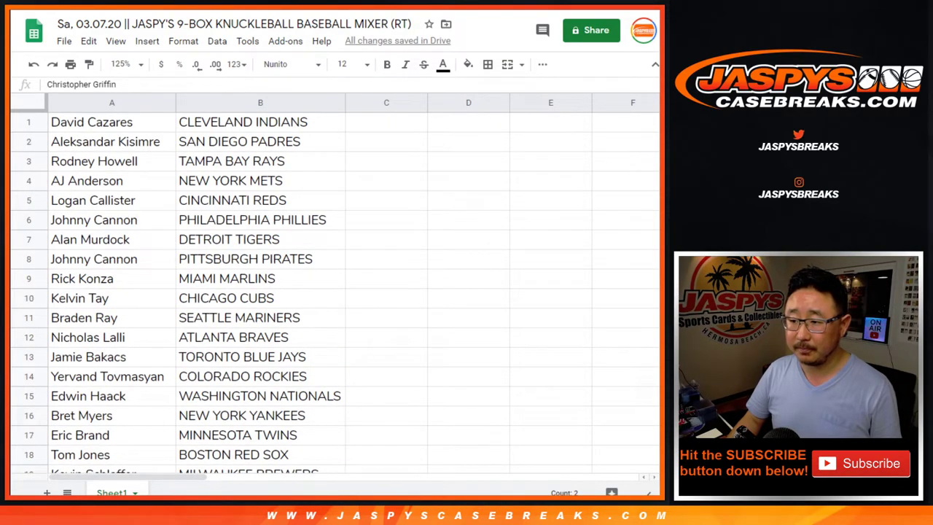
left_click(120, 64)
type("75")
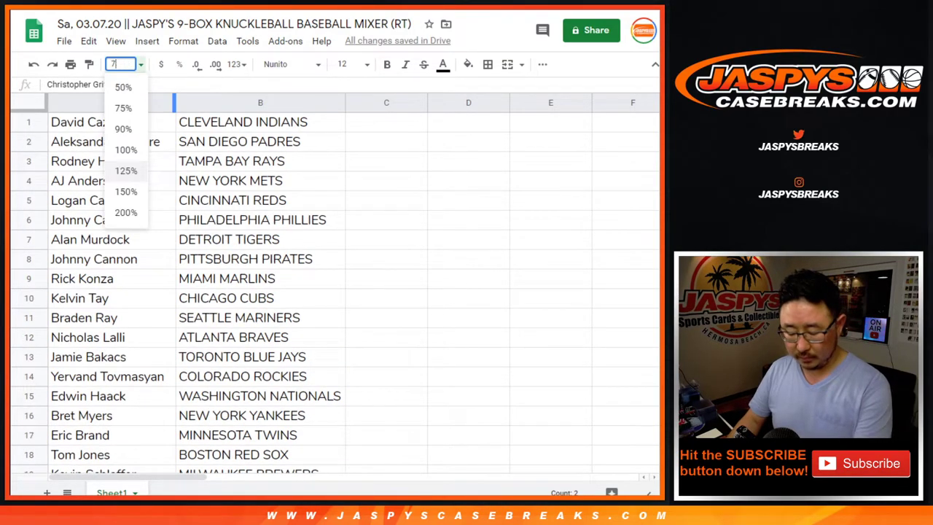
key("Return")
left_click(162, 99)
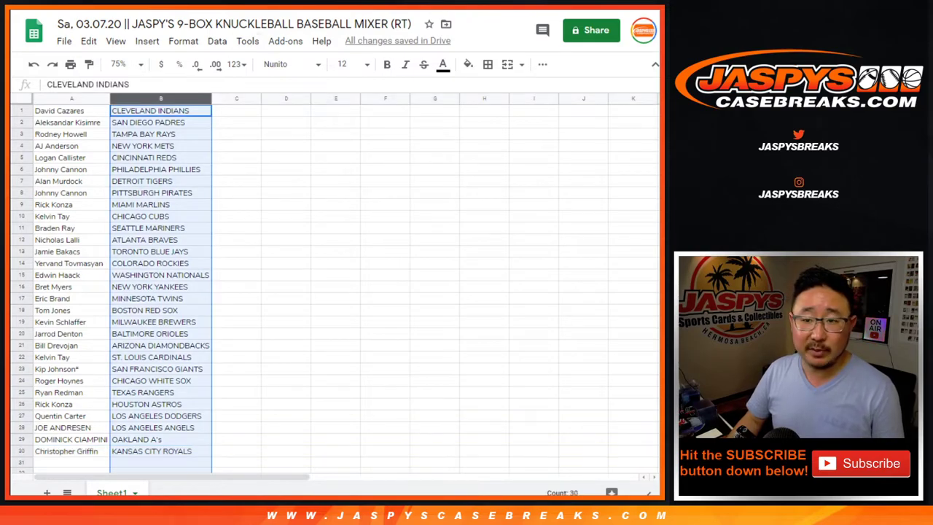
left_click(216, 41)
left_click(292, 64)
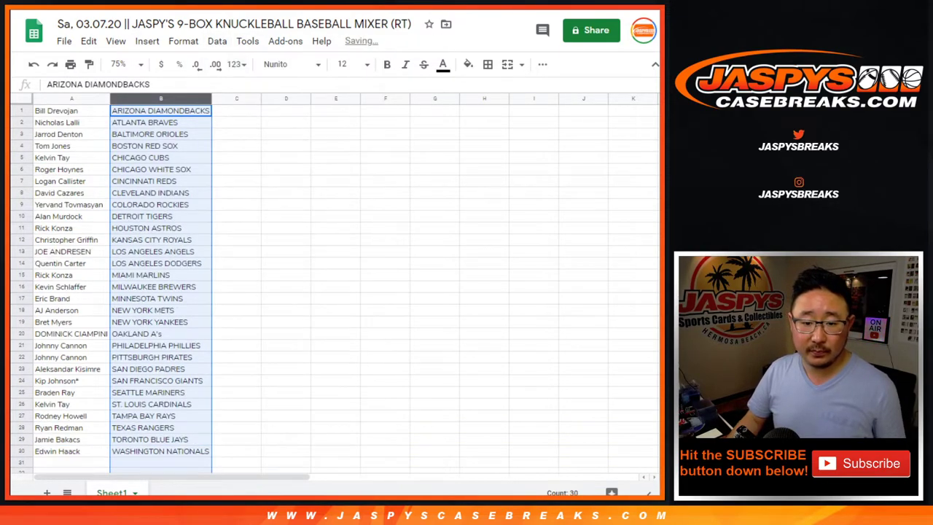
Apply all borders to the participant and team table in columns A and B and center its text horizontally
left_click(72, 228)
key("ctrl+a")
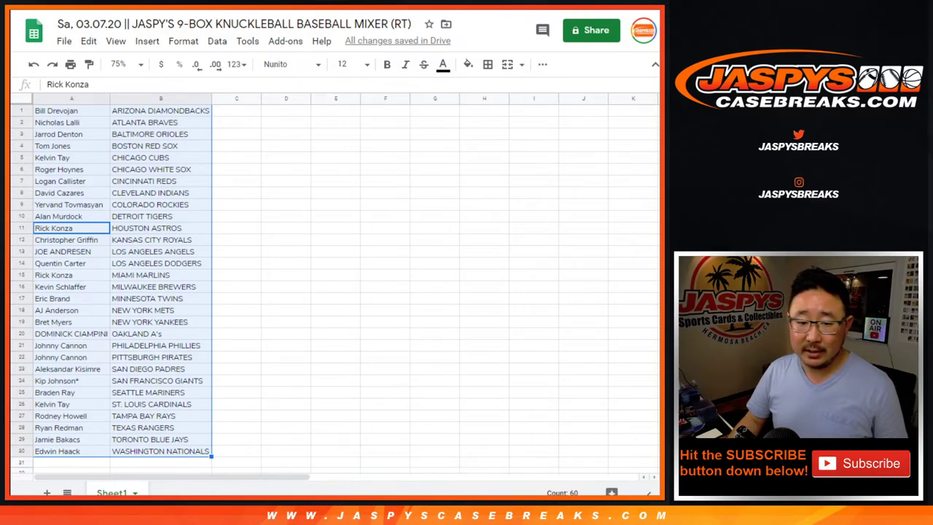
left_click(488, 64)
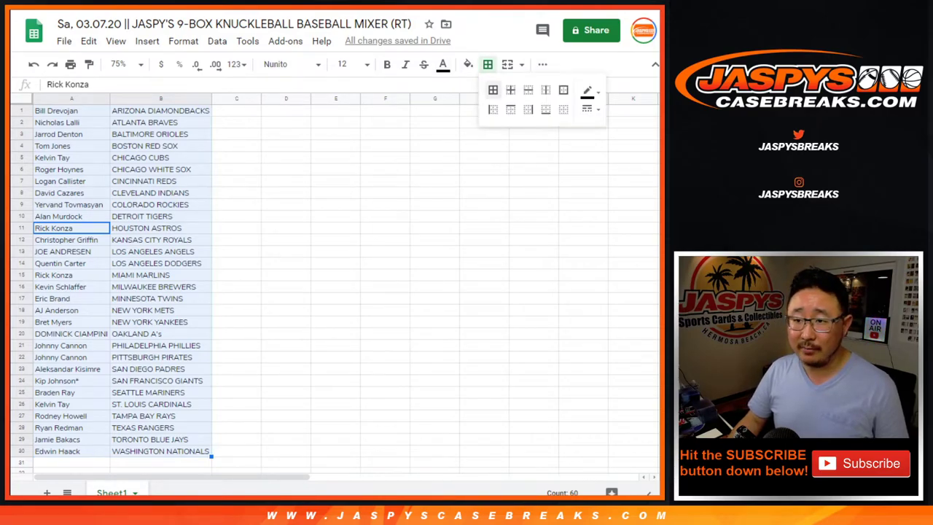
left_click(493, 89)
left_click(542, 65)
left_click(348, 88)
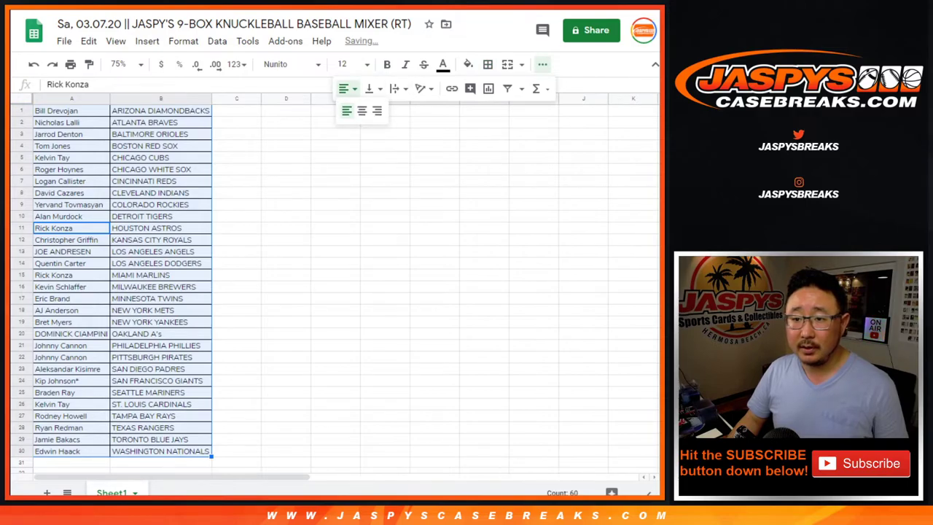
left_click(361, 110)
left_click(161, 122)
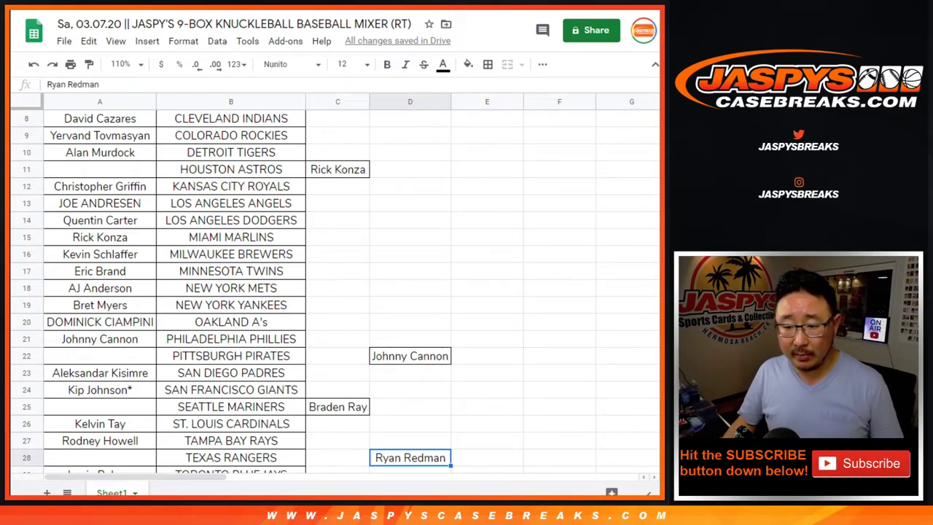
Move the participant name from C25 to A11 and append "-T" to HOUSTON ASTROS in B11
left_click(337, 407)
key("ctrl+c")
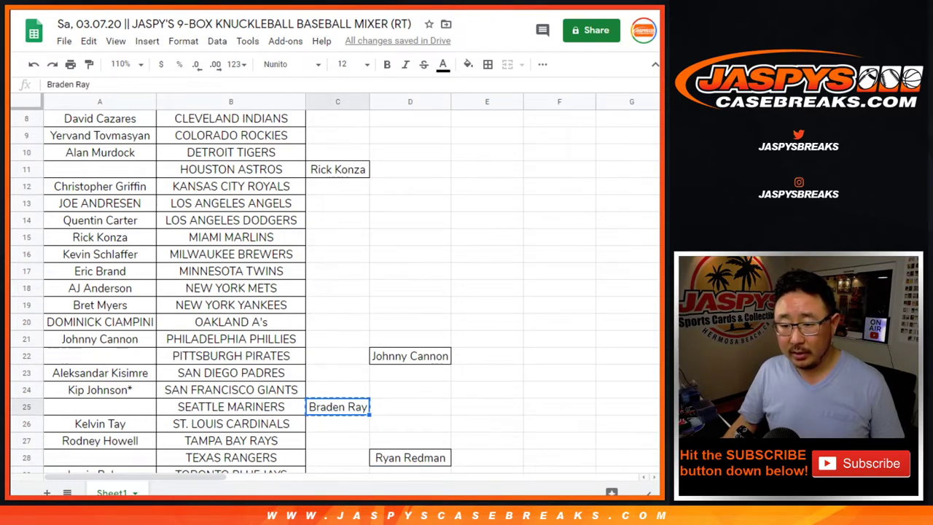
left_click(100, 169)
key("ctrl+v")
left_click(231, 169)
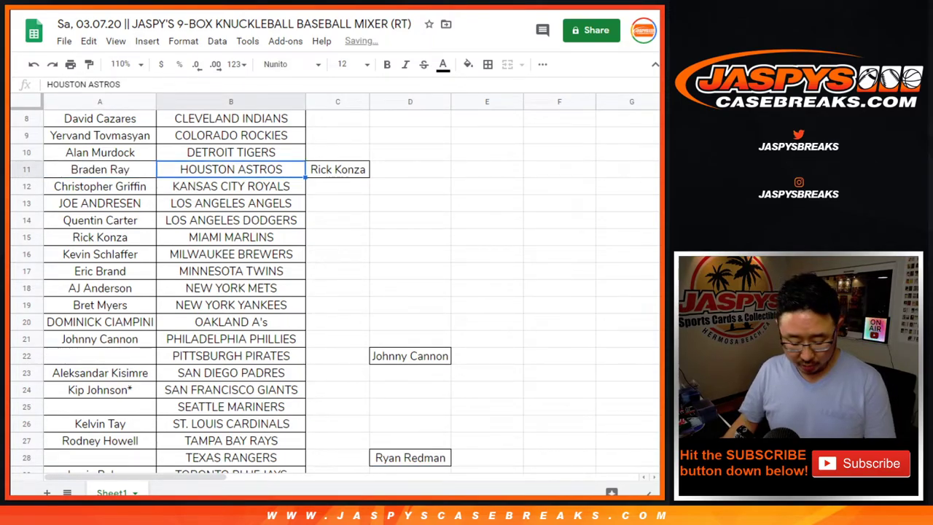
key("F2")
type("-T")
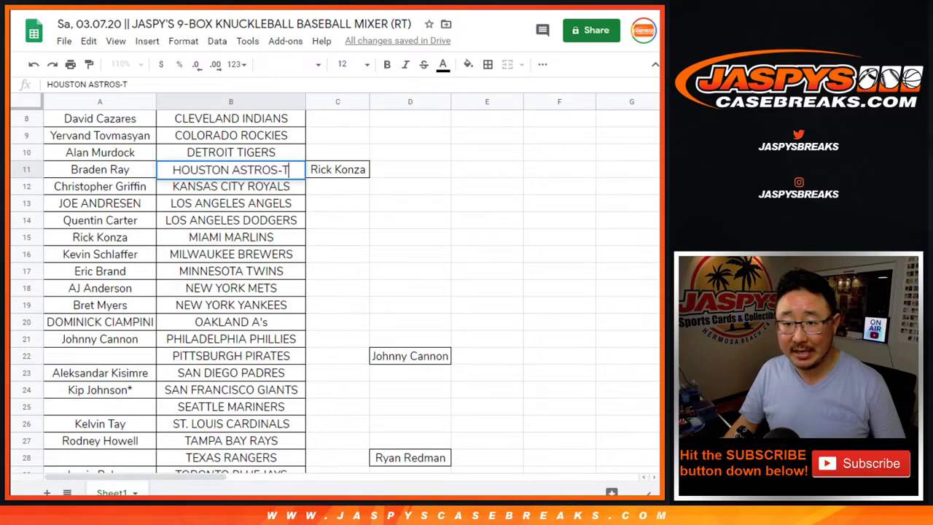
Move the participant name from C11 to A25 and append "-T" to SEATTLE MARINERS in B25
left_click(337, 169)
key("ctrl+x")
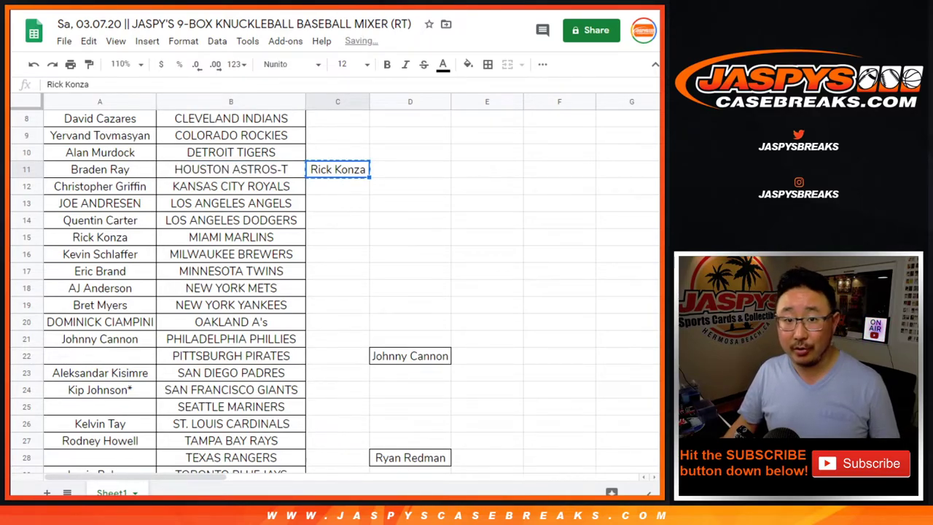
left_click(100, 407)
key("ctrl+v")
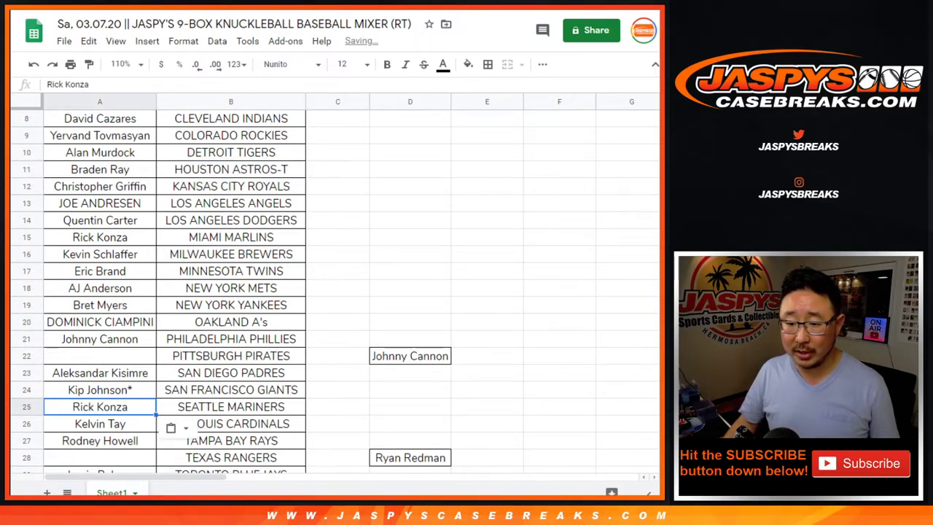
double_click(230, 407)
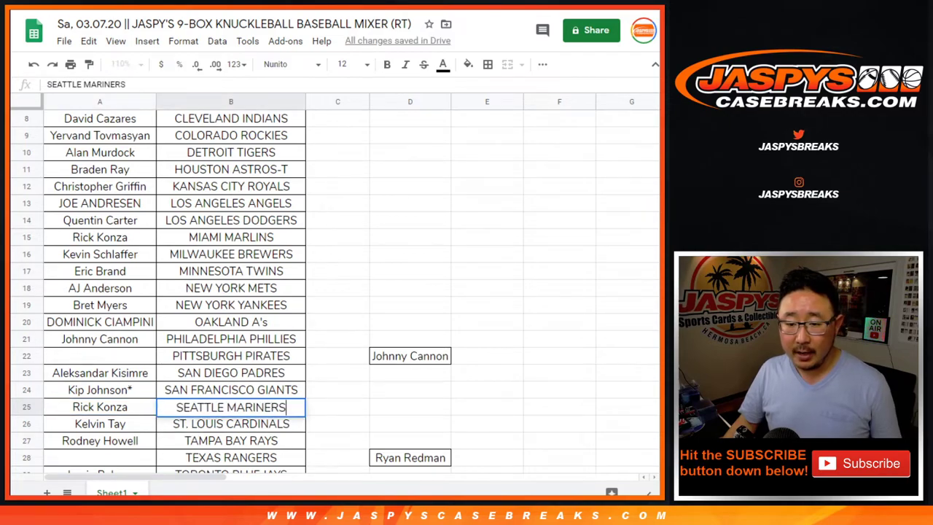
type("-T")
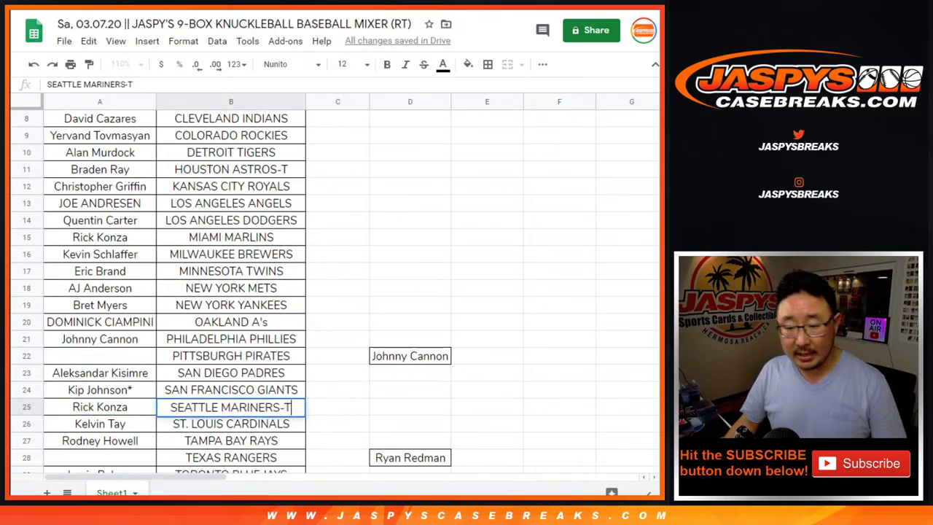
left_click(337, 390)
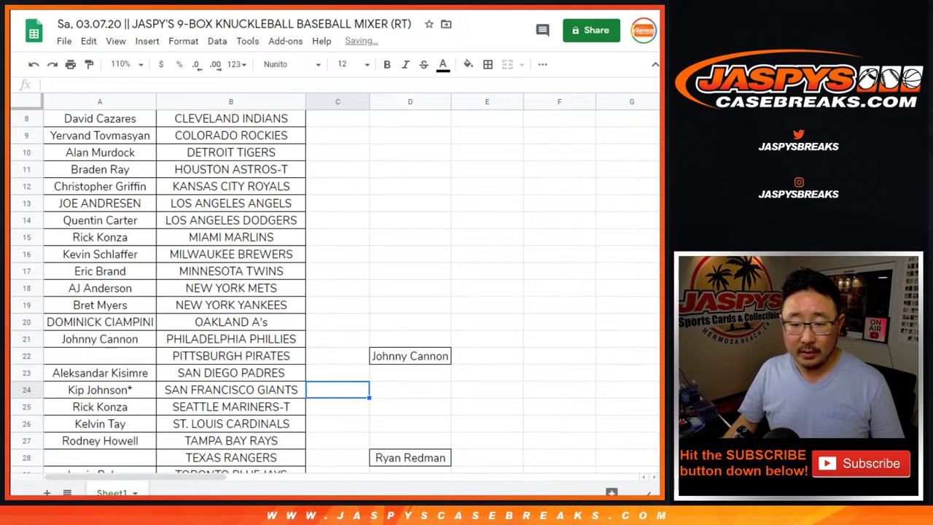
Move the participant name from D22 to A28 and append "-t" to TEXAS RANGERS in B28
scroll(232, 291, "down", 2)
left_click(409, 270)
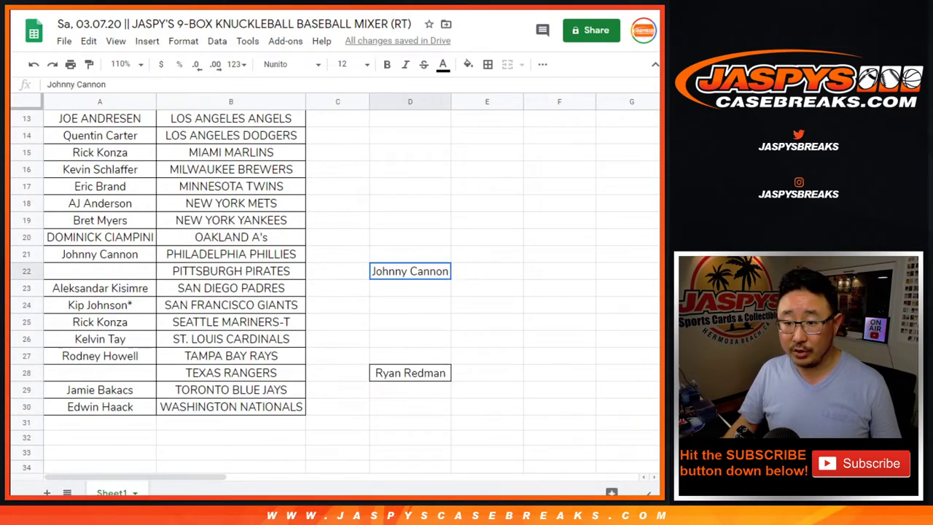
left_click(99, 373)
key("ctrl+v")
left_click(230, 373)
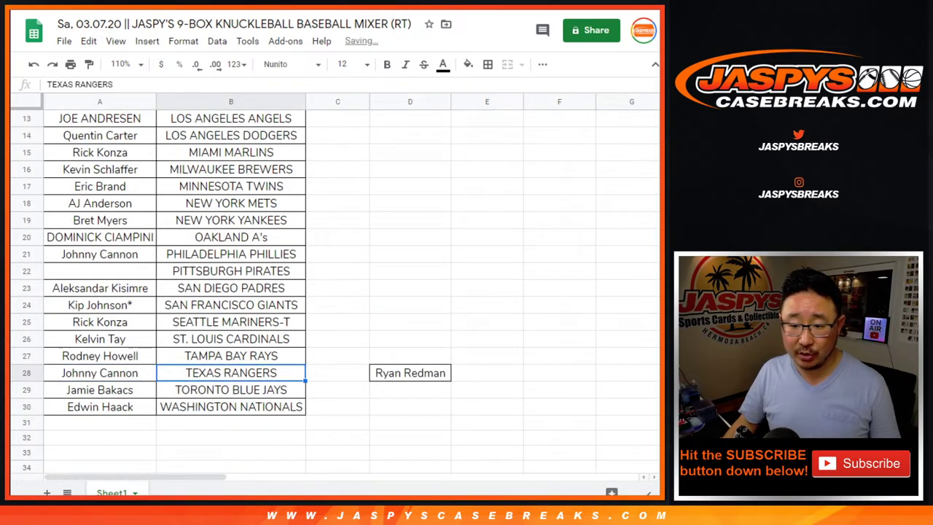
key("Return")
type("-t")
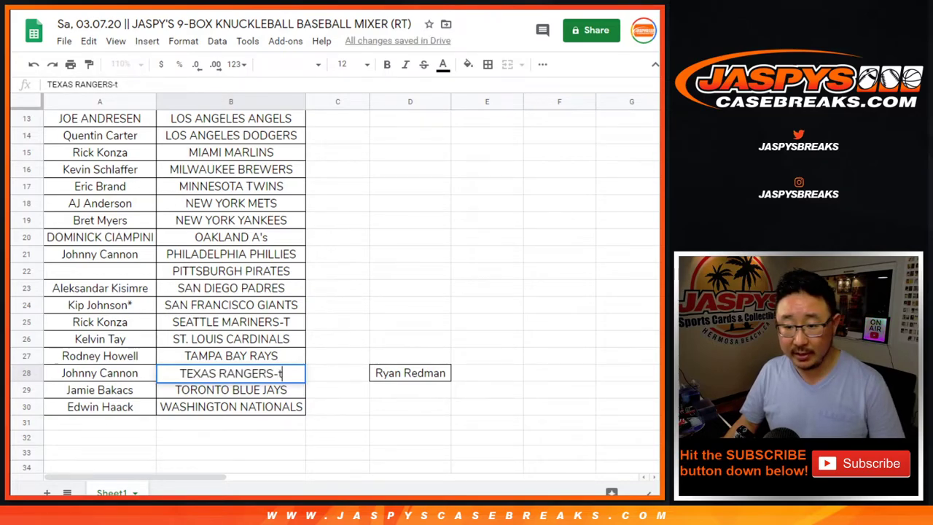
left_click(337, 356)
Move the participant name from D28 to A22 and append "-t" to PITTSBURGH PIRATES in B22
left_click(410, 372)
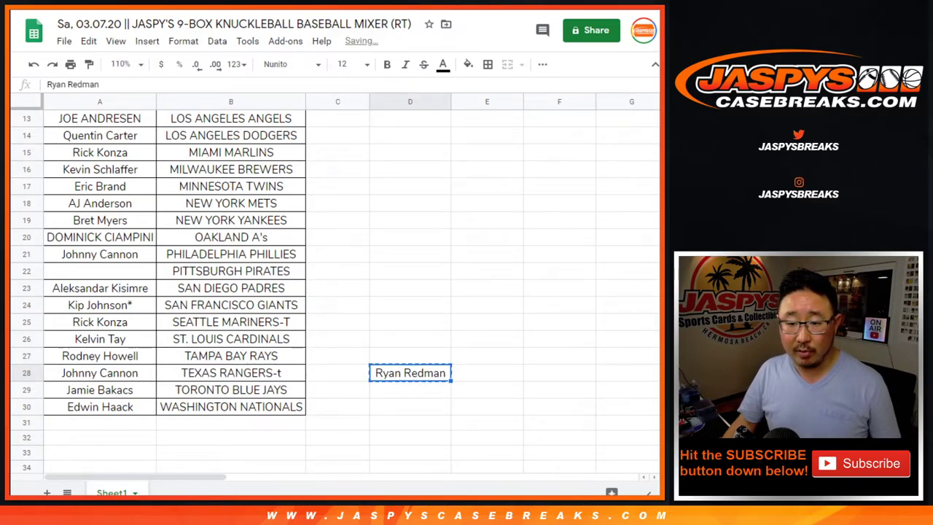
left_click(100, 271)
key("ctrl+v")
left_click(231, 271)
key("Return")
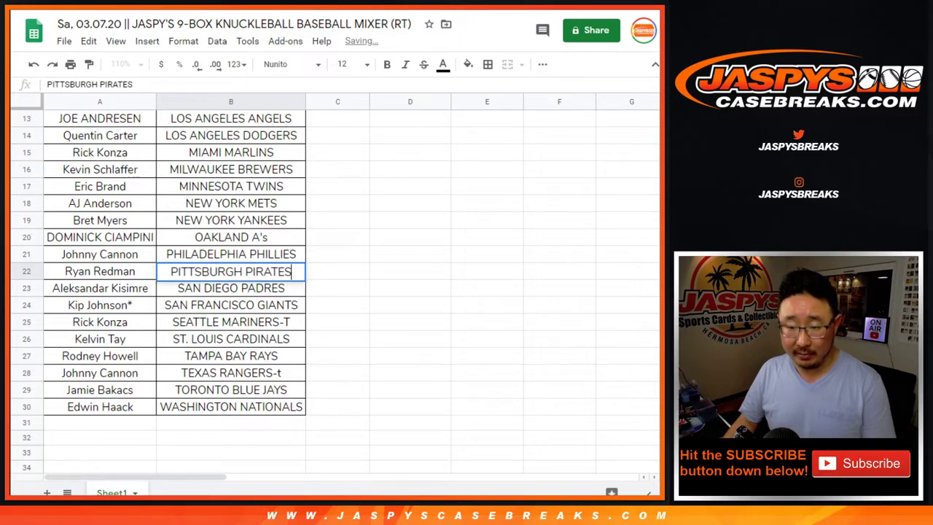
type("-t")
left_click(337, 270)
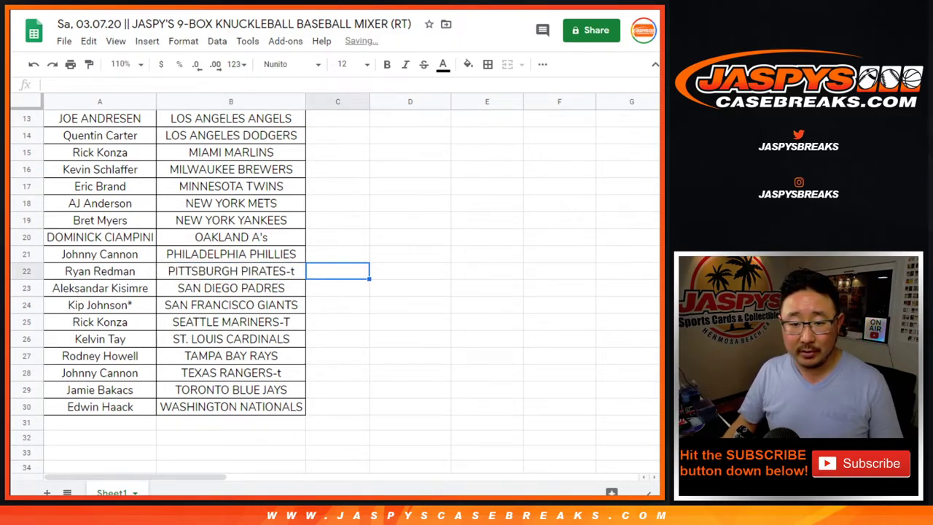
Review the two trades by selecting columns A and B of rows 22 and 28 together, and of rows 25 and 11 together
left_click(100, 270)
left_click(230, 271, "shift")
left_click(100, 373, "ctrl")
left_click(231, 372, "ctrl+shift")
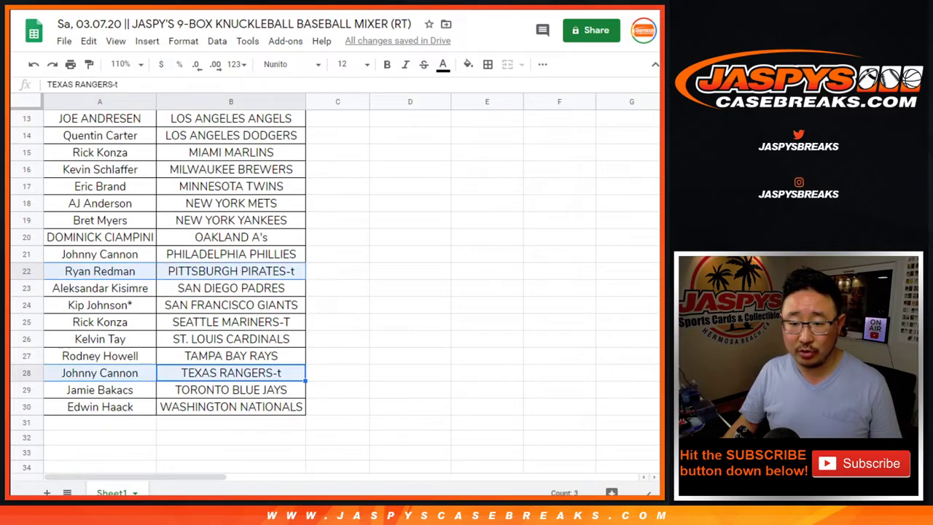
left_click(100, 321)
left_click(230, 322, "shift")
scroll(231, 292, "up", 2)
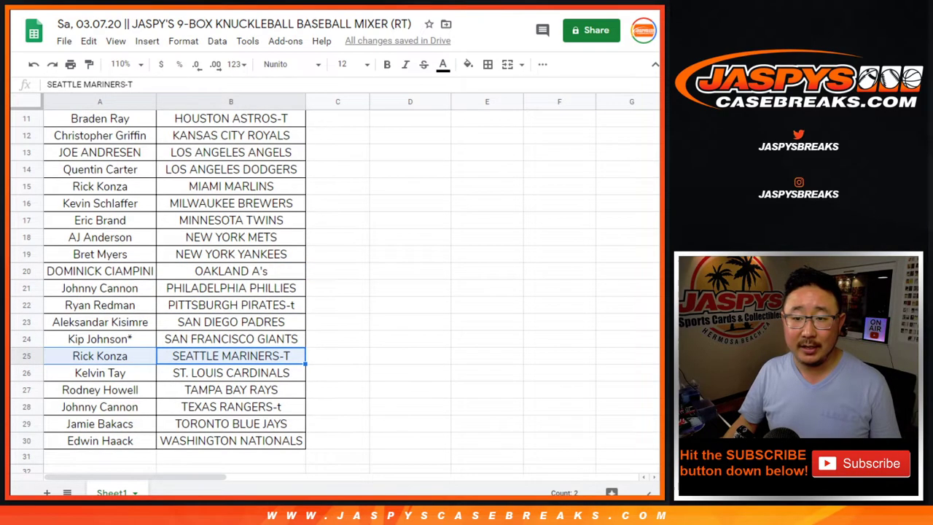
left_click(100, 169, "ctrl")
left_click(230, 169, "ctrl+shift")
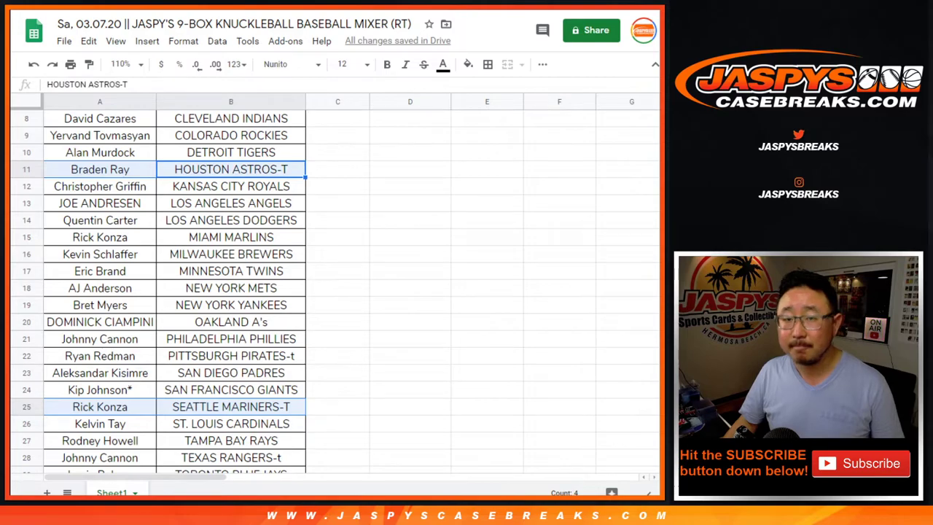
left_click(337, 169)
Print the current sheet in portrait orientation with the workbook title in the header
scroll(336, 292, "up", 3)
left_click(70, 65)
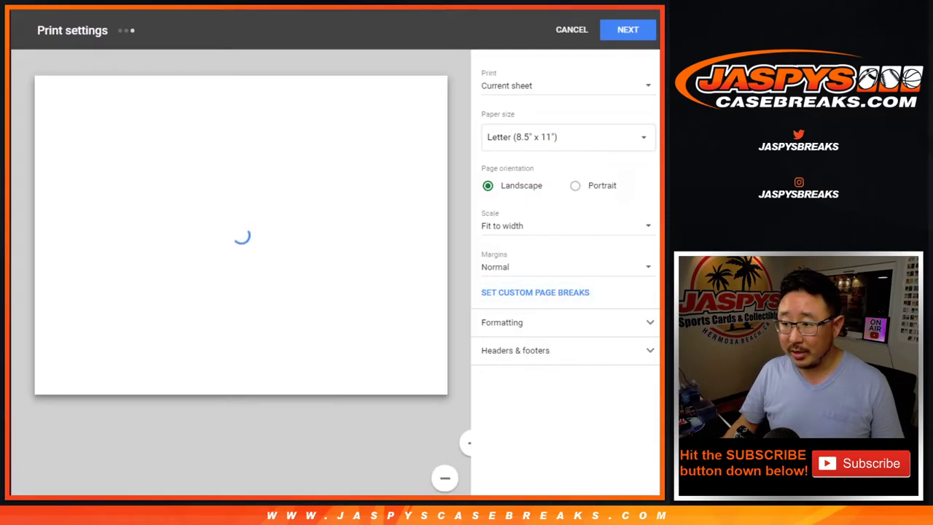
left_click(575, 185)
left_click(516, 350)
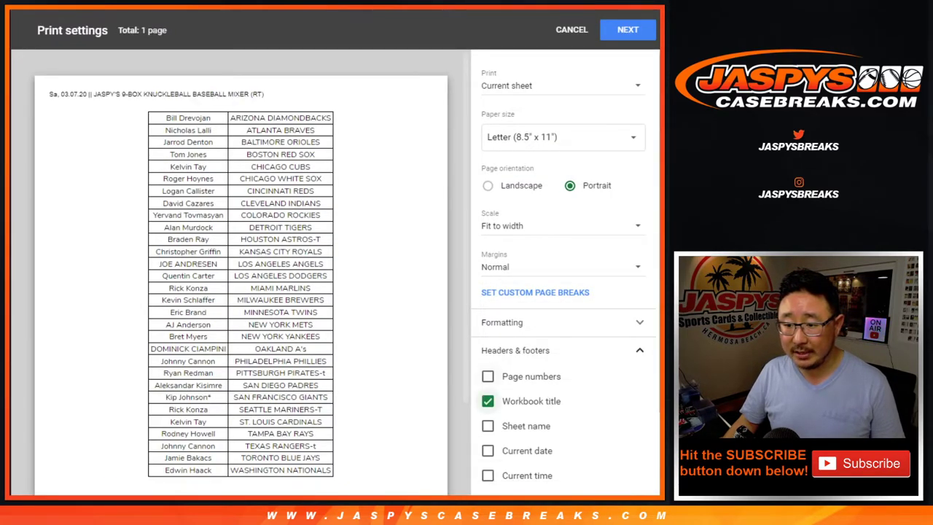
left_click(627, 29)
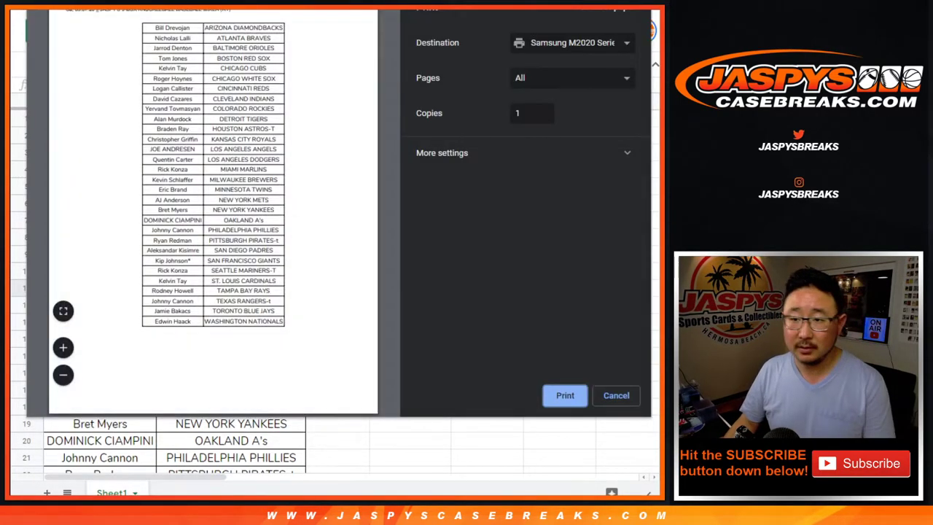
key("Return")
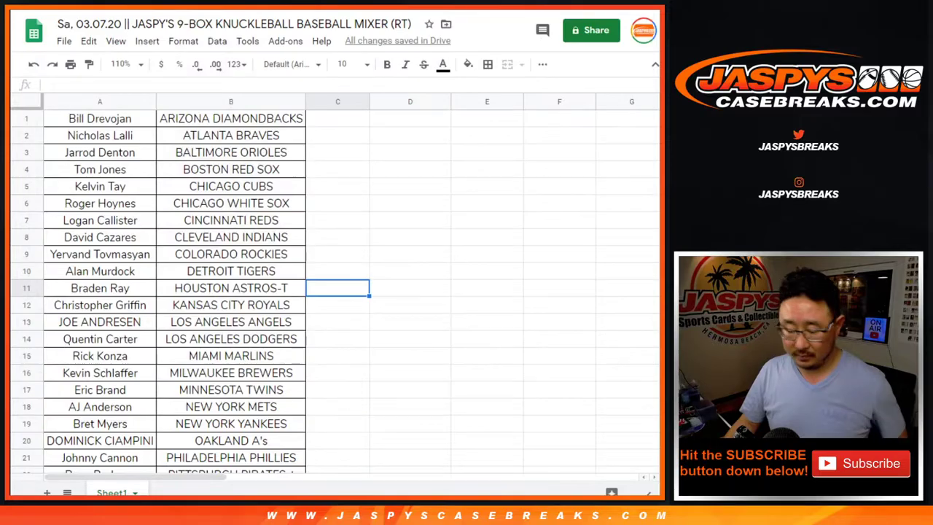